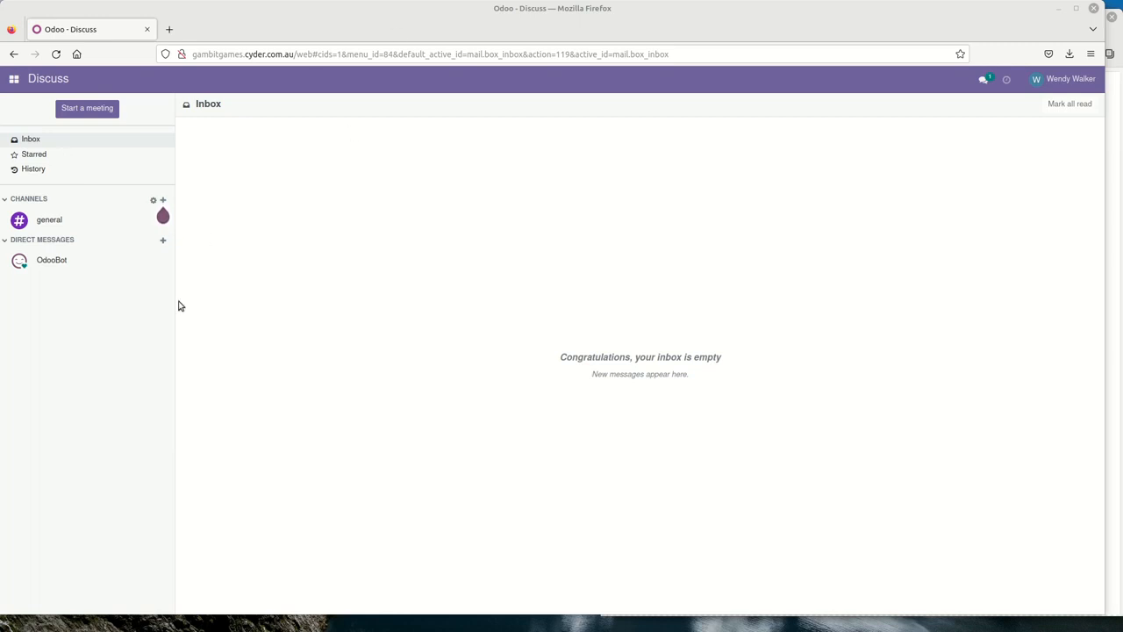
Open the Purchase app to show the list of requests for quotation.
click(16, 80)
click(17, 80)
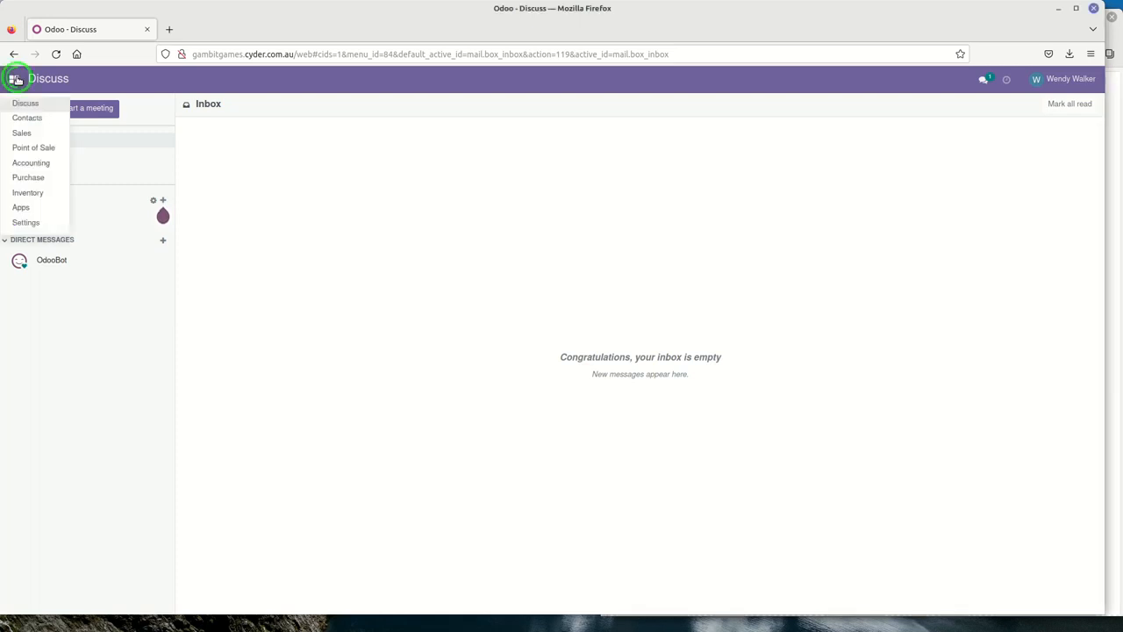
click(16, 179)
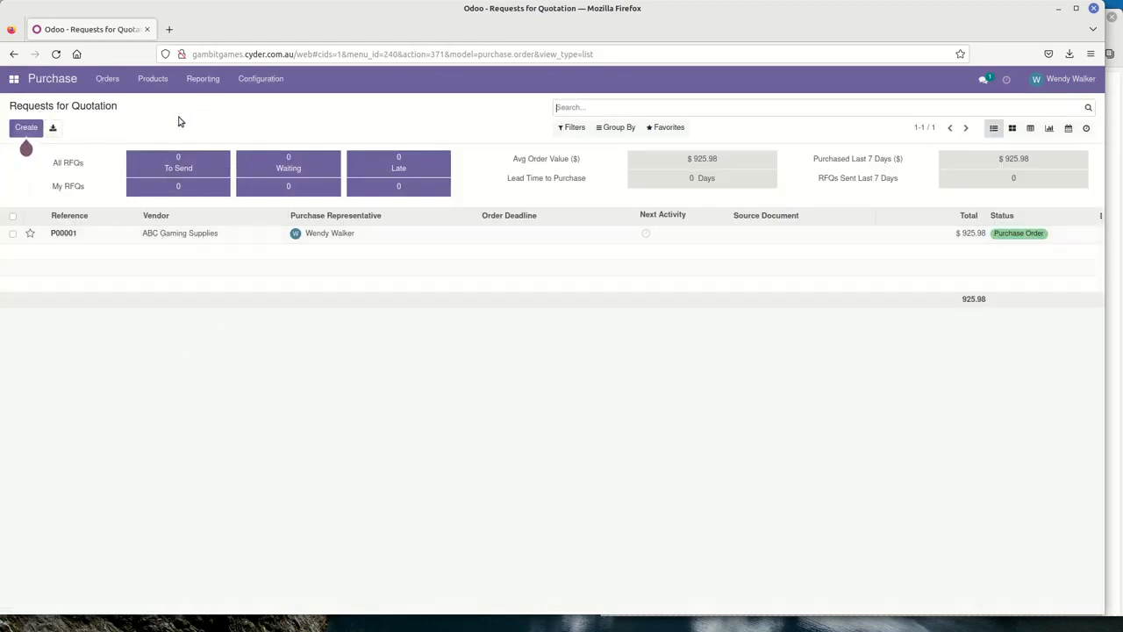
click(110, 81)
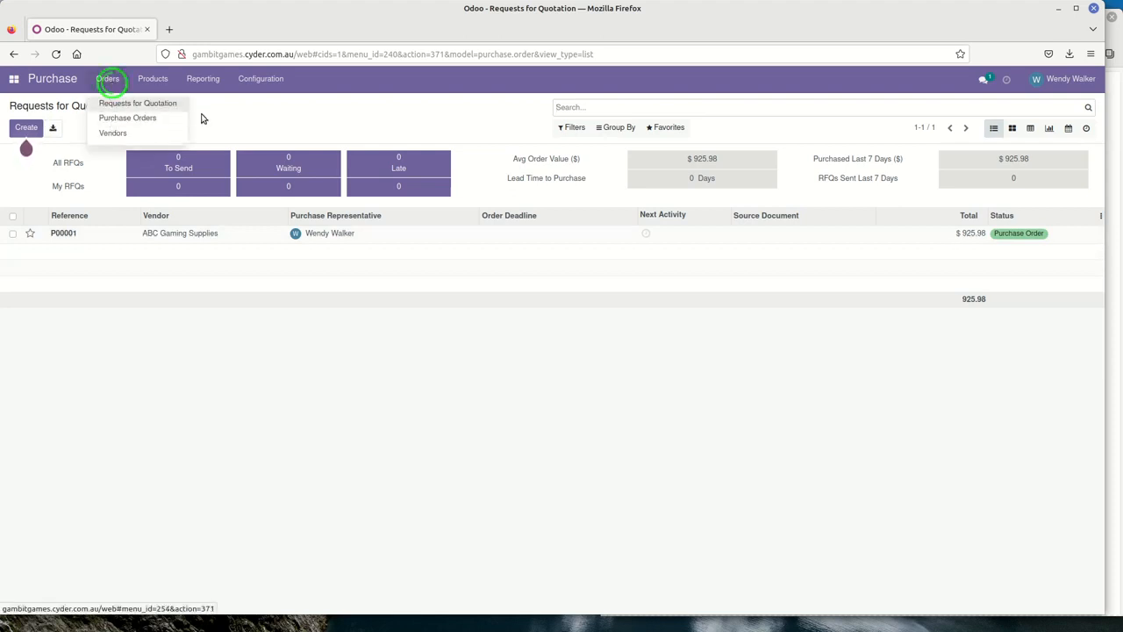
click(283, 127)
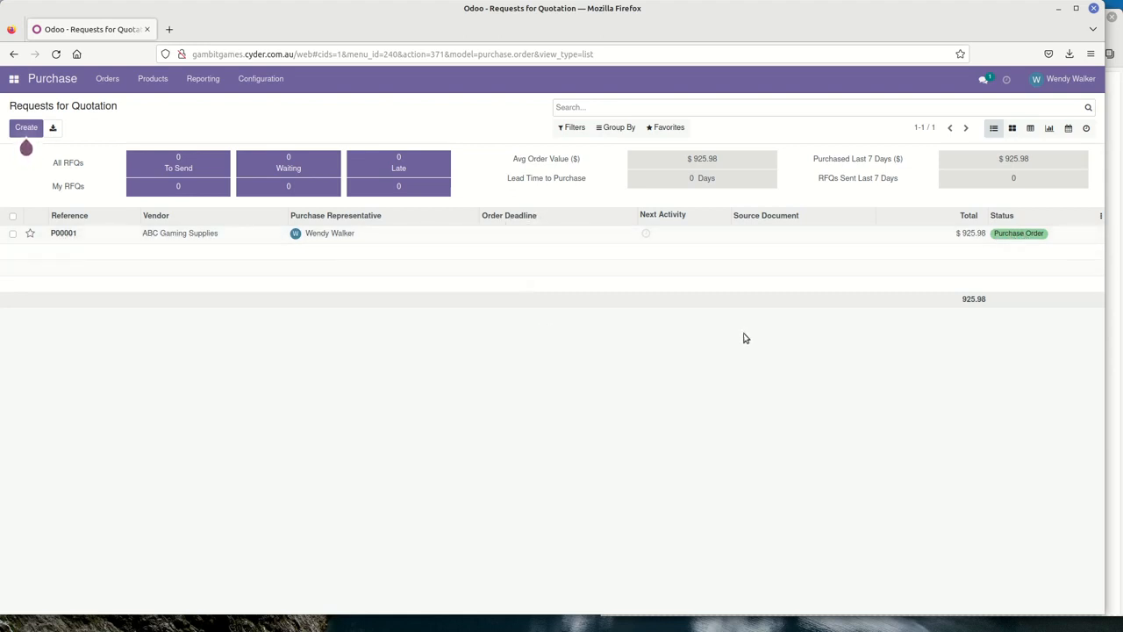
Show the Billing Status column in the requests for quotation list.
click(1101, 219)
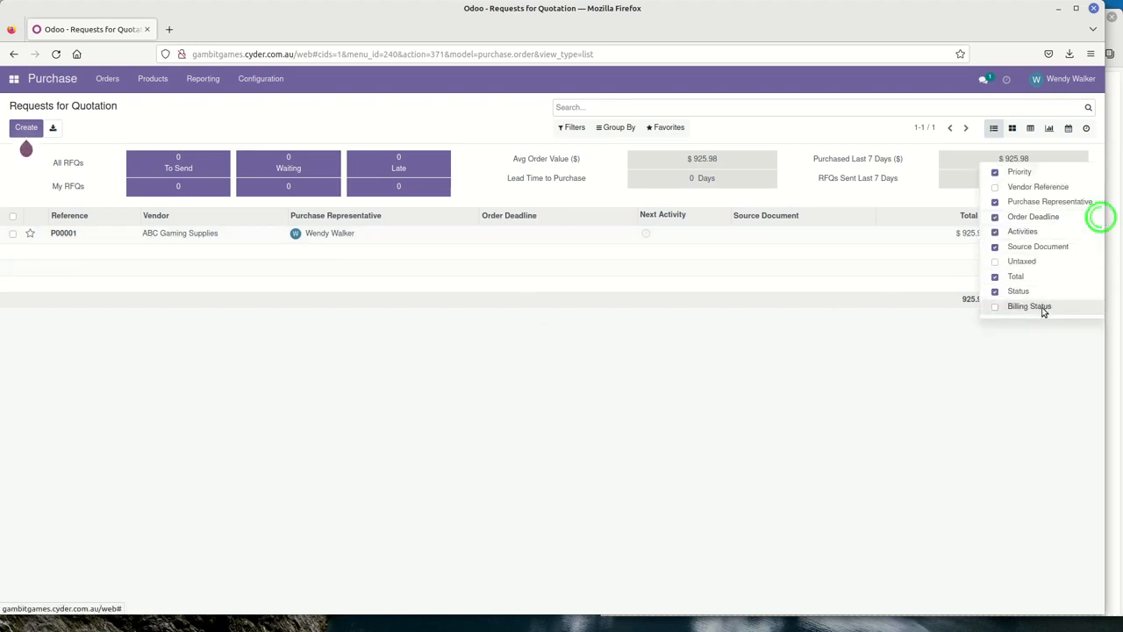
click(1010, 307)
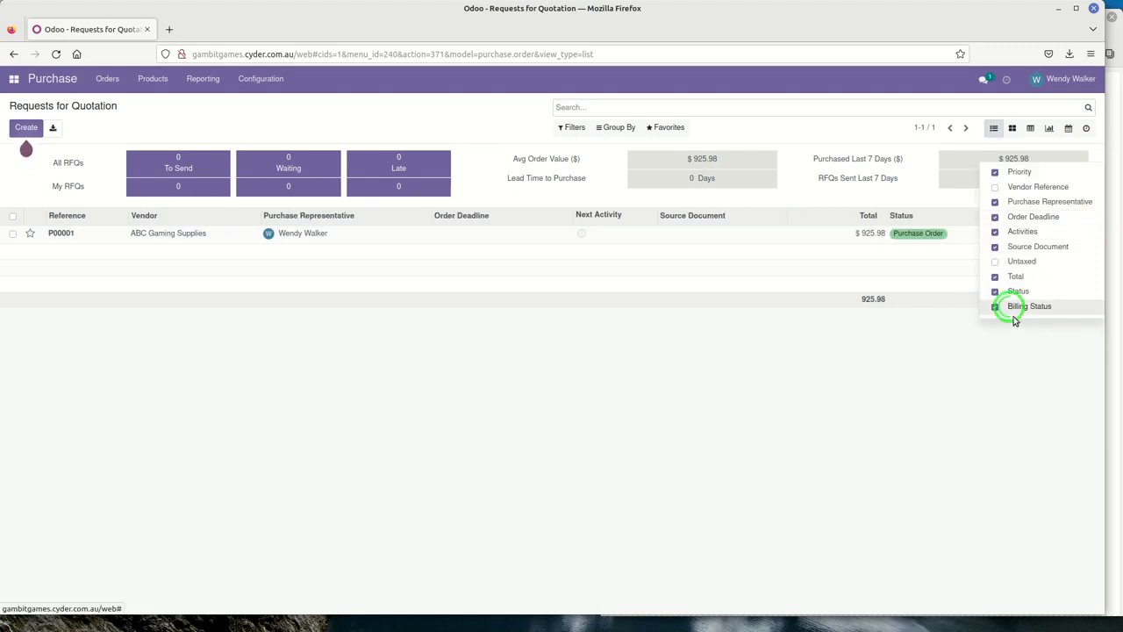
click(671, 367)
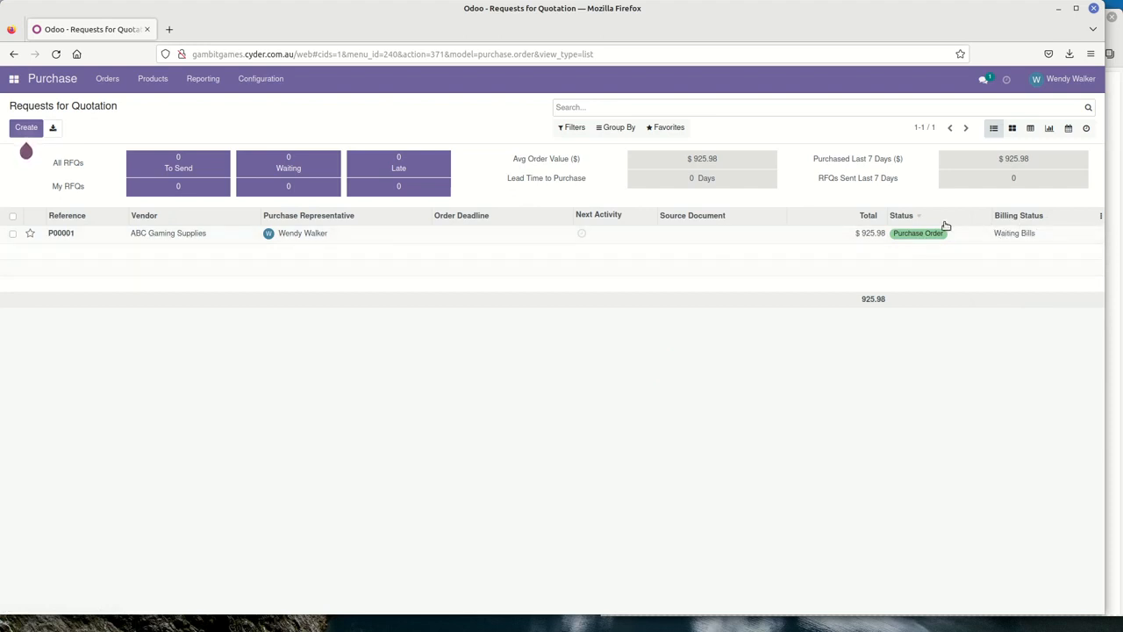
Open the ABC Gaming Supplies purchase order, examine its receipt transfers and return to the order.
click(176, 233)
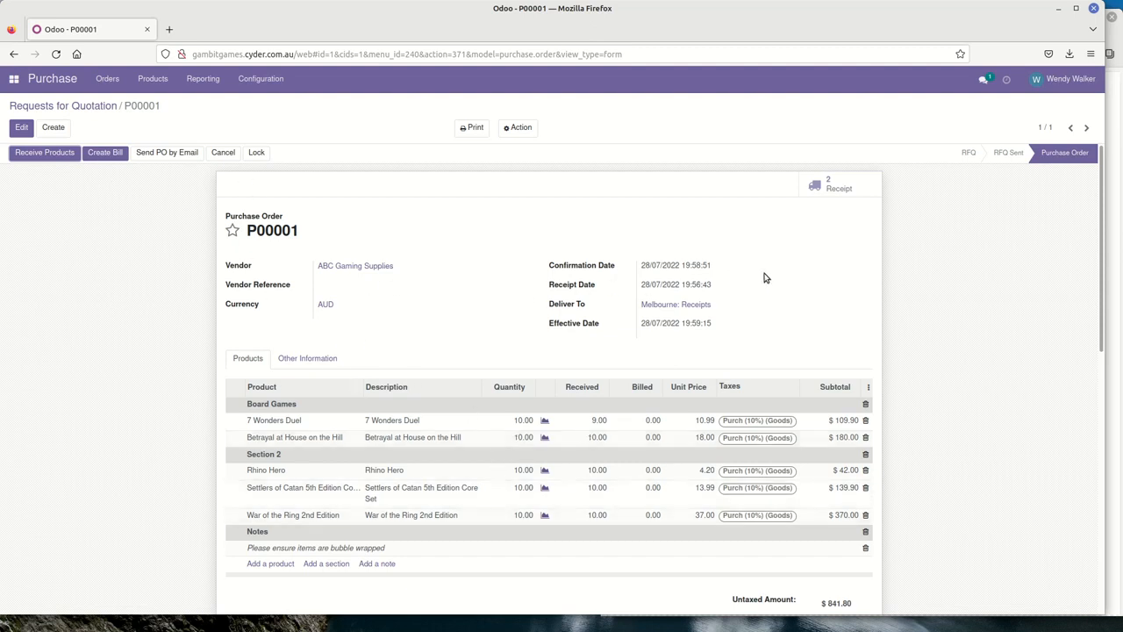
click(830, 186)
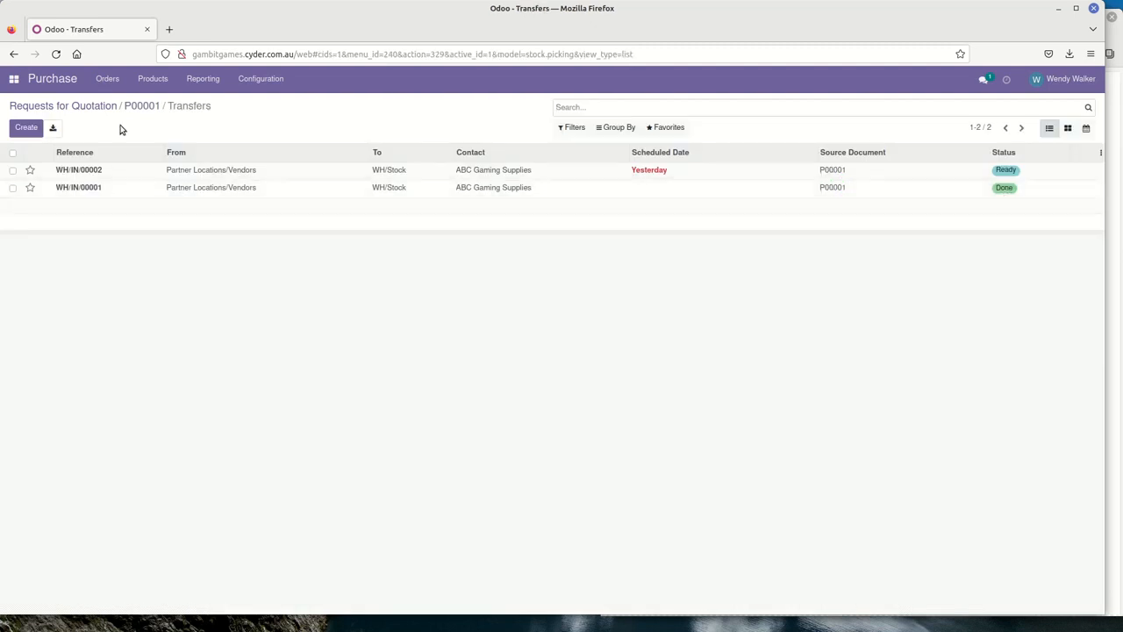
click(146, 106)
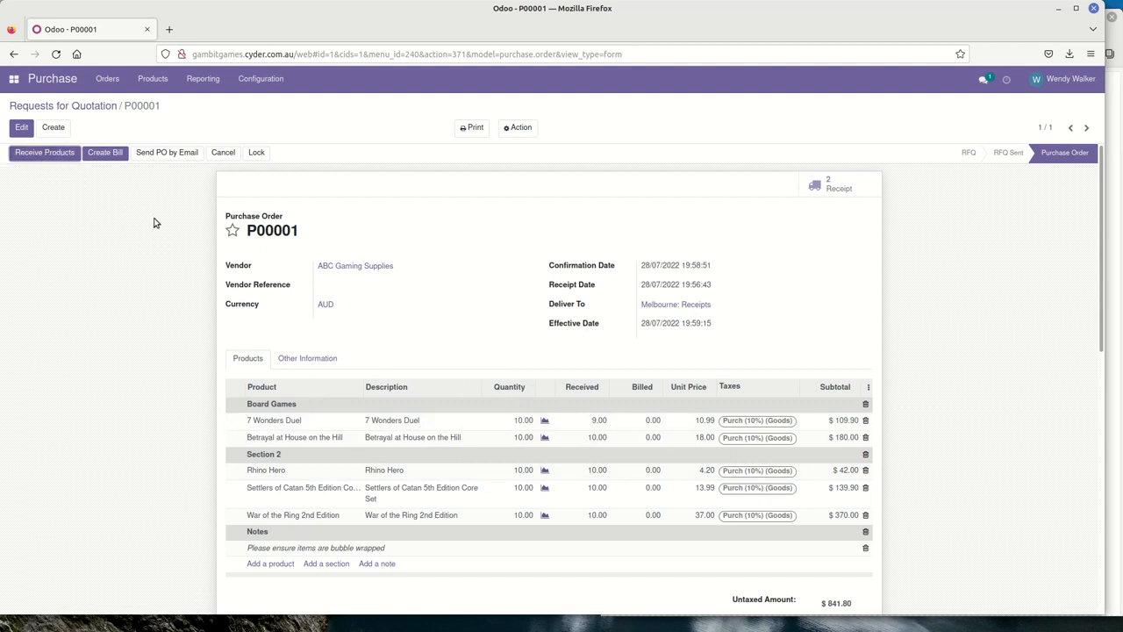
Create a vendor bill from the ABC Gaming Supplies purchase order and try to confirm it.
click(104, 156)
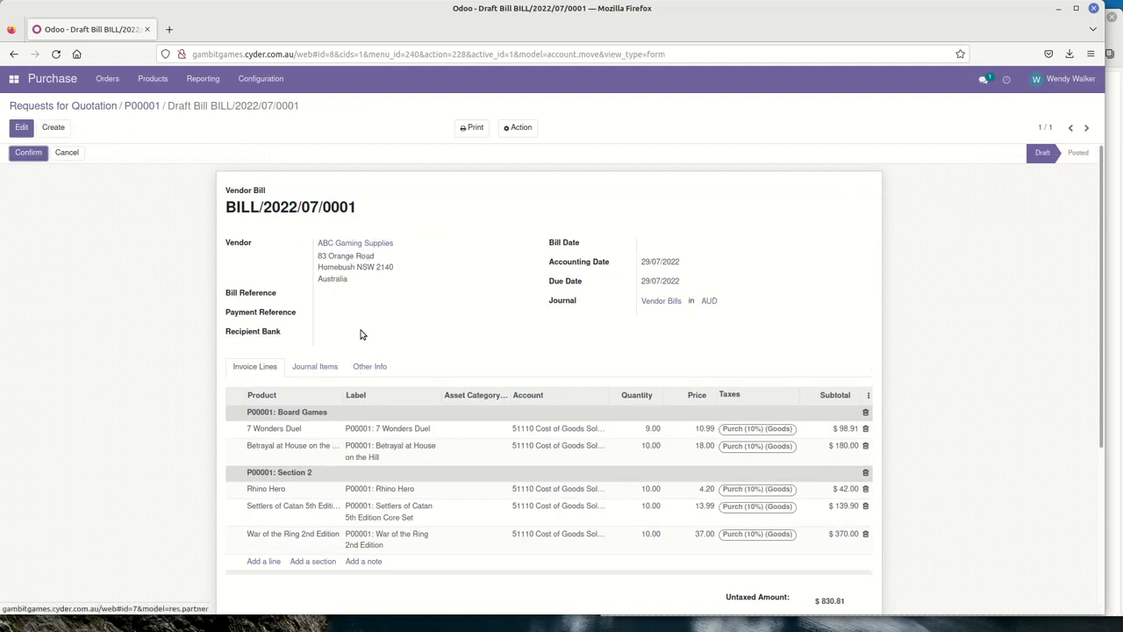
click(20, 154)
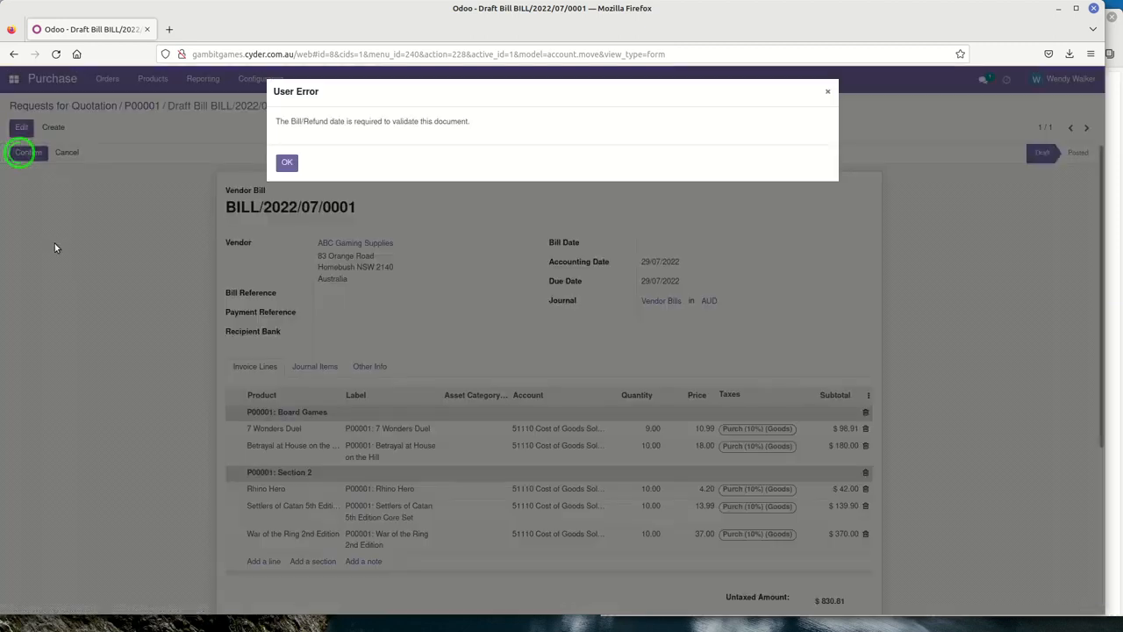
click(289, 165)
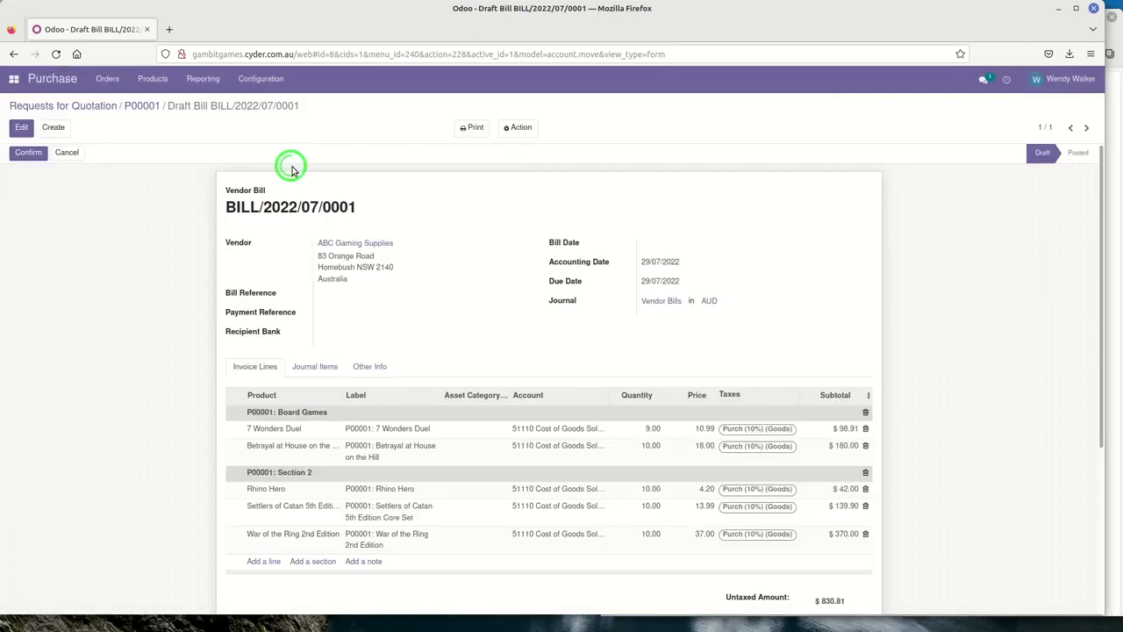
Set the draft vendor bill's bill date to 29/07/2022, then save and confirm the bill.
click(22, 127)
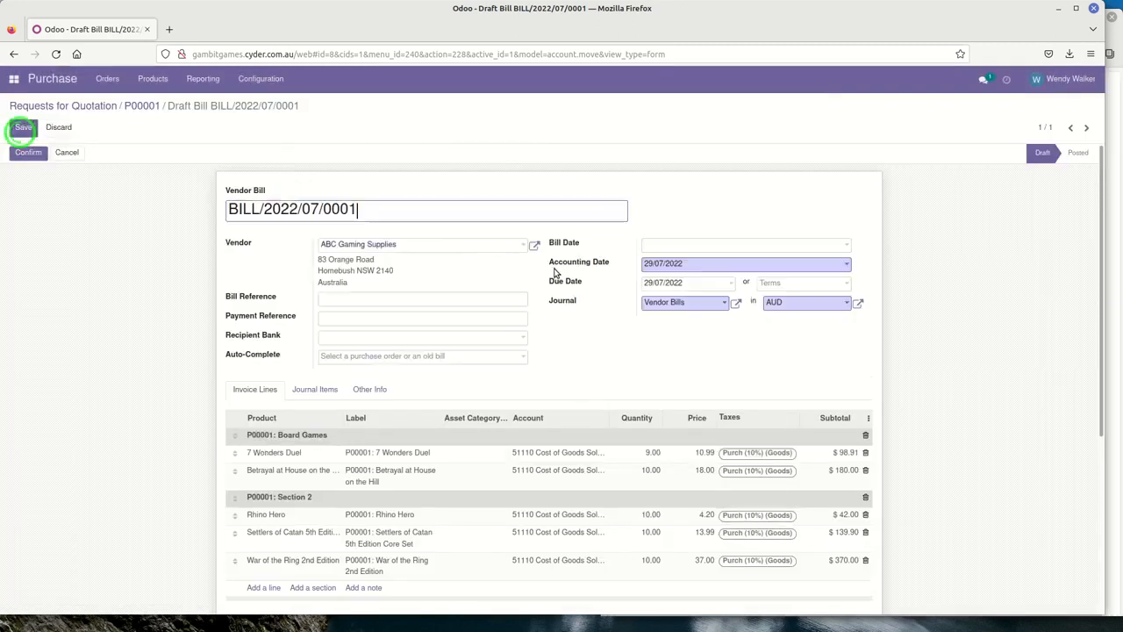
click(672, 245)
click(767, 389)
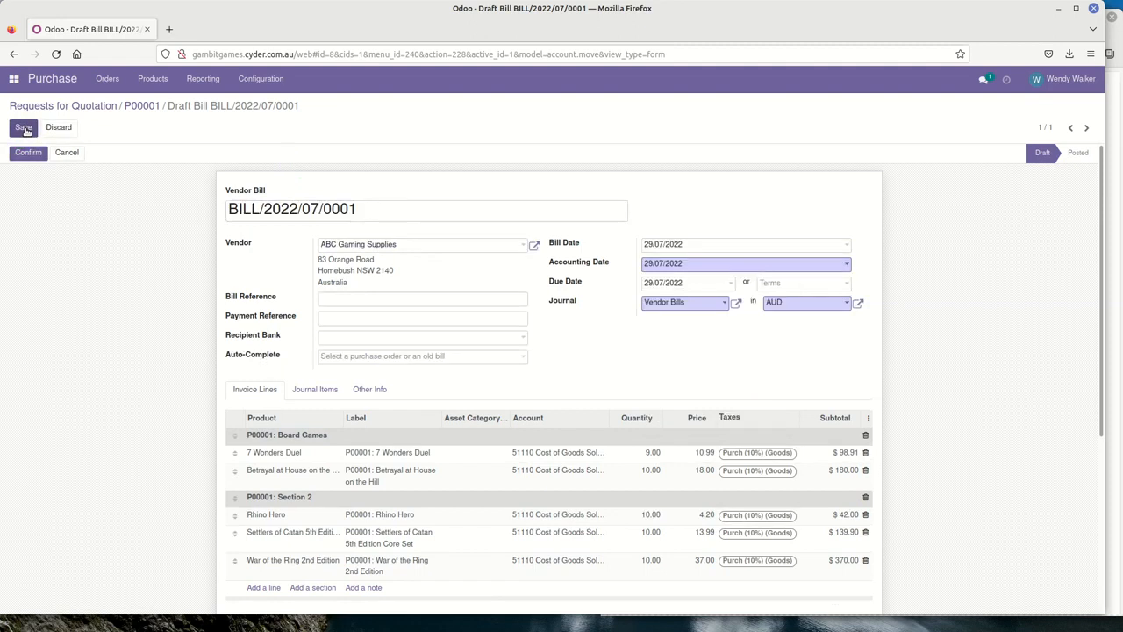
click(25, 129)
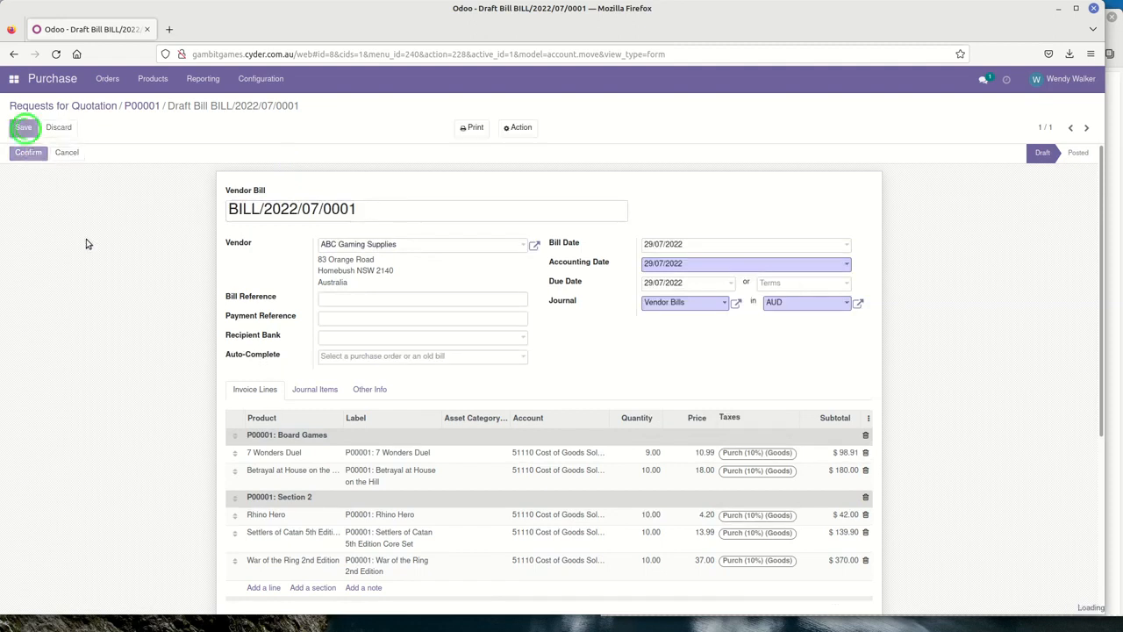
click(29, 153)
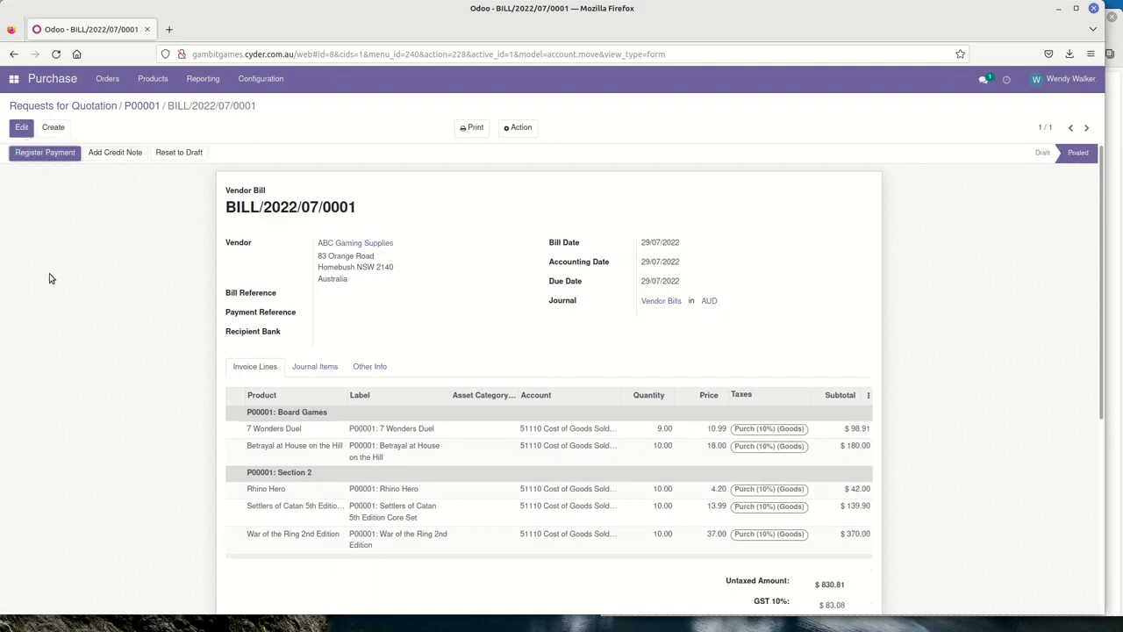
Register a $913.89 payment for the vendor bill using the Bank journal and Manual payment method, dated 29/07/2022.
triple_click(168, 106)
click(254, 109)
click(117, 242)
click(51, 155)
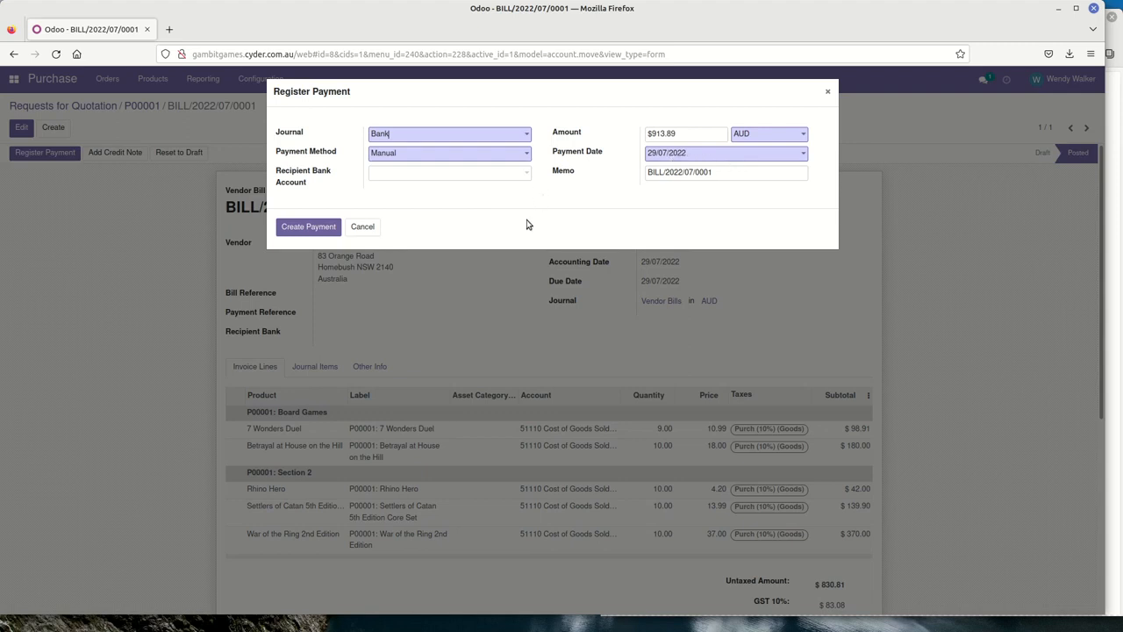
click(306, 230)
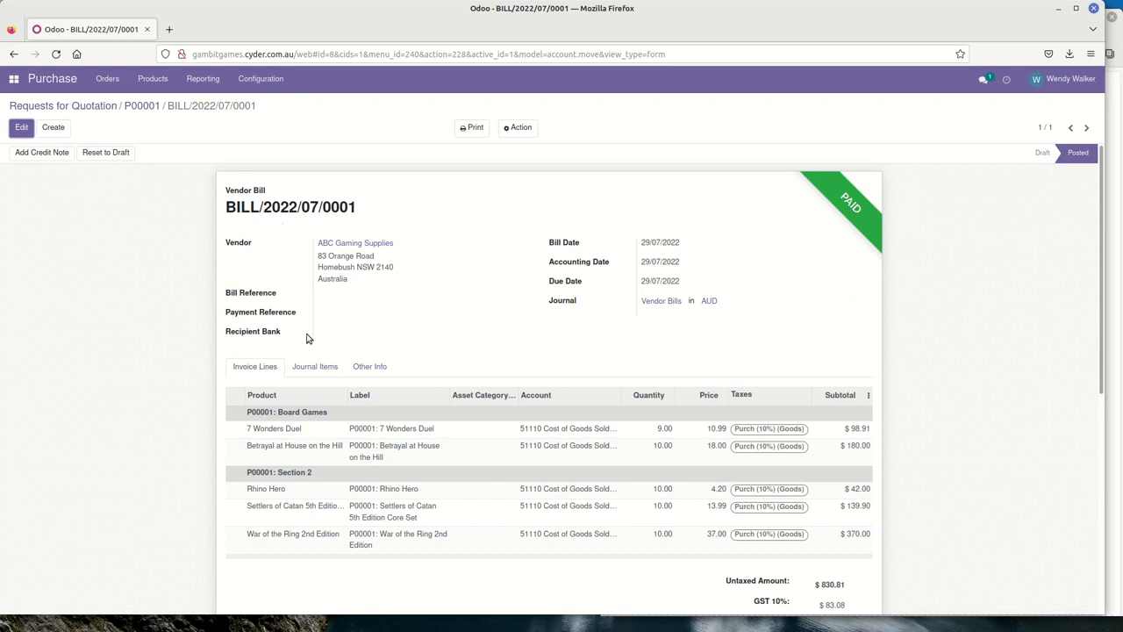
Return to the purchase order to check its billed quantities, then open the Accounting dashboard.
click(142, 106)
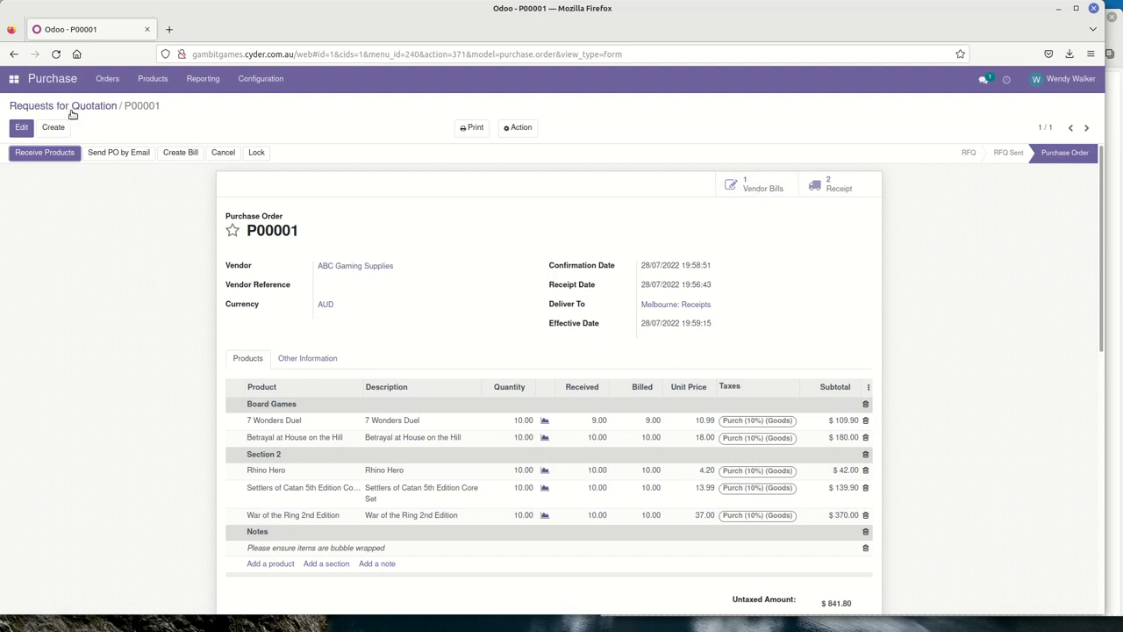
click(14, 79)
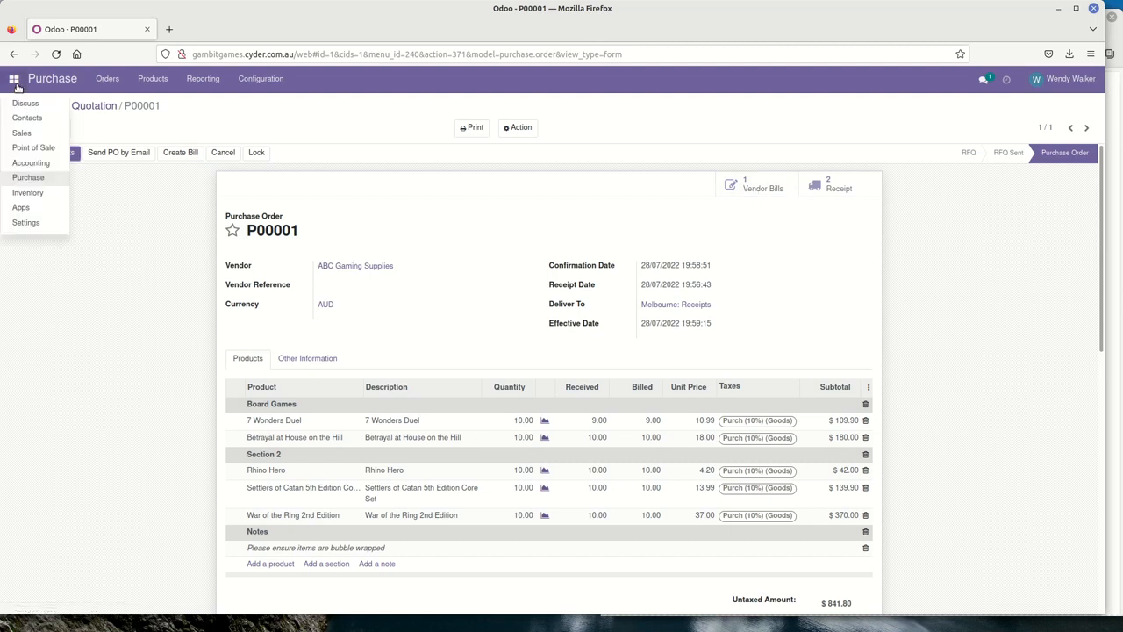
click(28, 163)
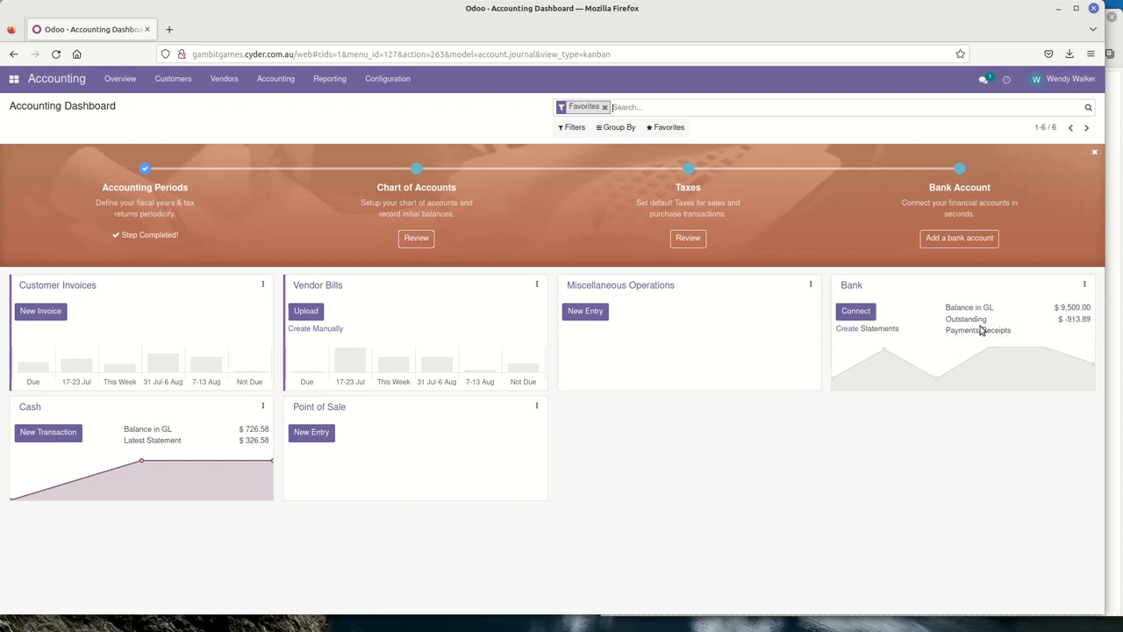
Remove the configuration tips panel from the Accounting dashboard.
mouse_move(930, 351)
click(1094, 152)
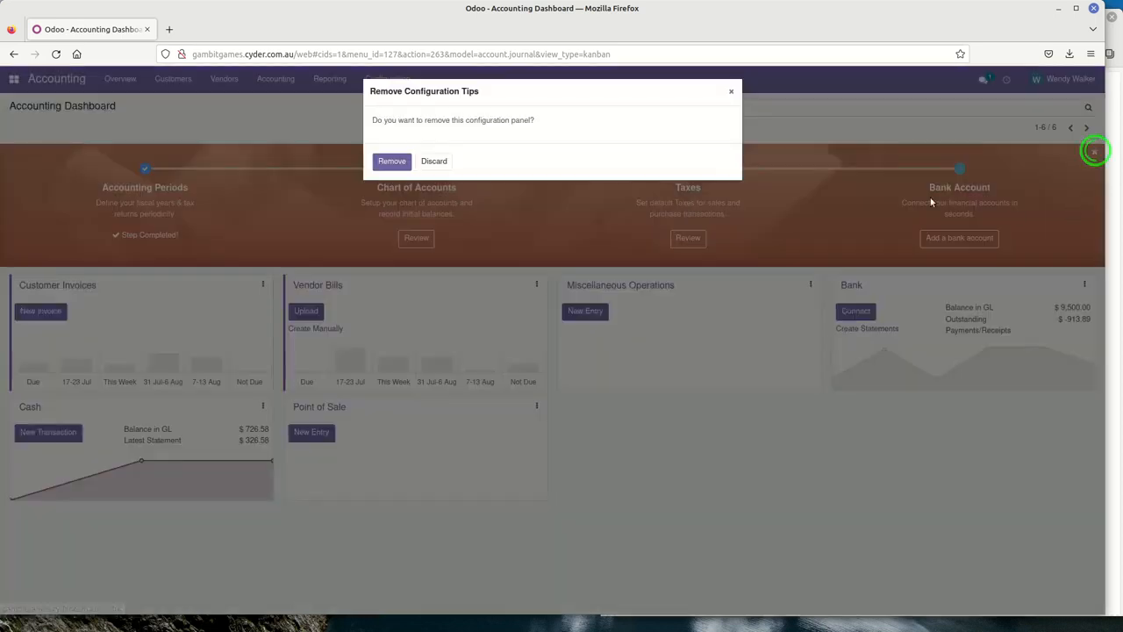
click(392, 163)
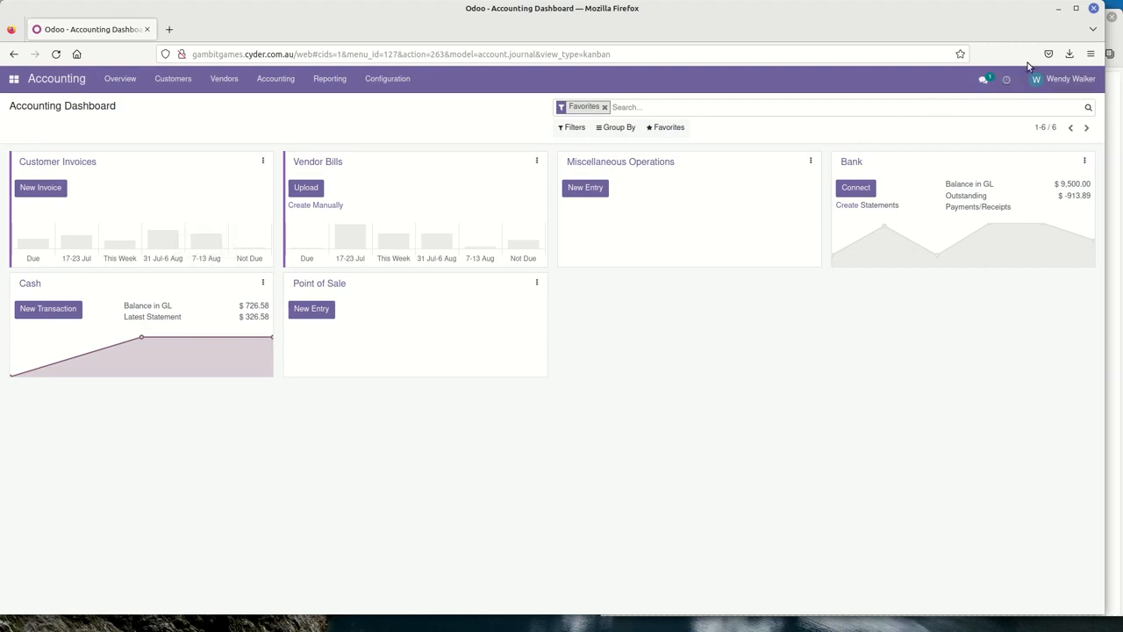
Narrow the browser window so the Rodgers Real Estate invoice PDF can be read beside it.
drag(1101, 7, 600, 9)
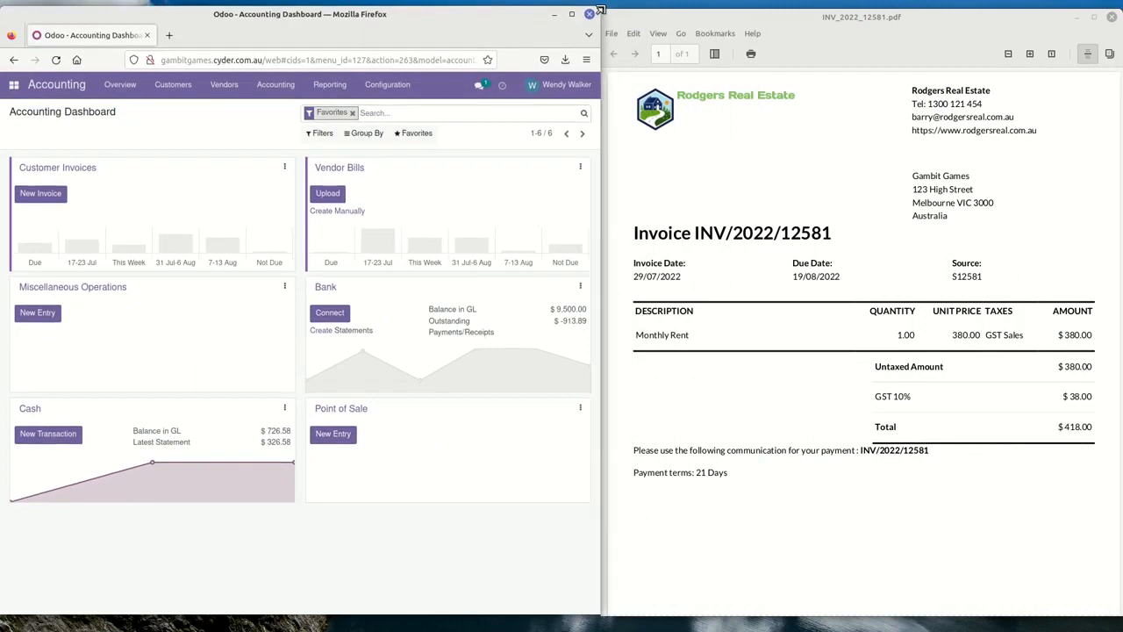
click(711, 18)
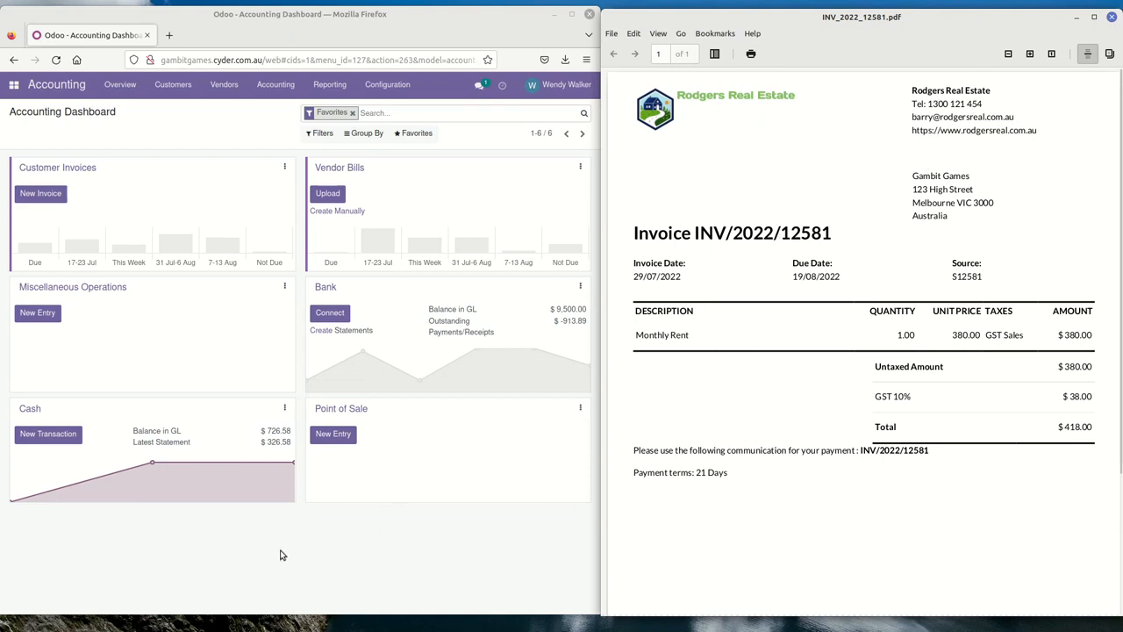
click(259, 546)
Open the list of vendor bills and start a new bill.
click(218, 86)
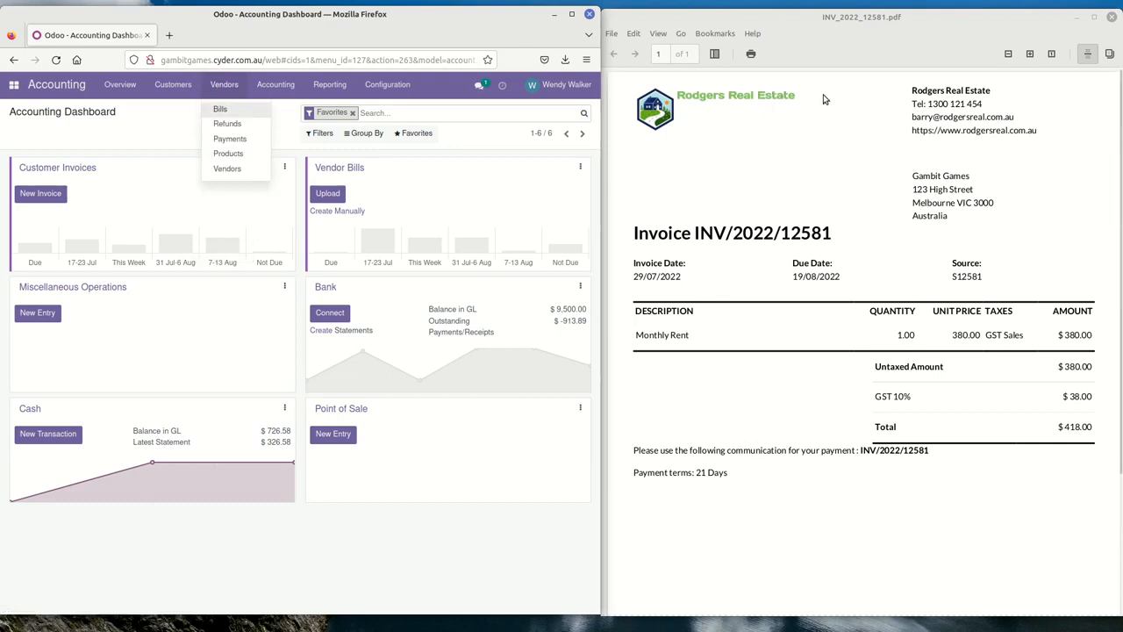
click(220, 110)
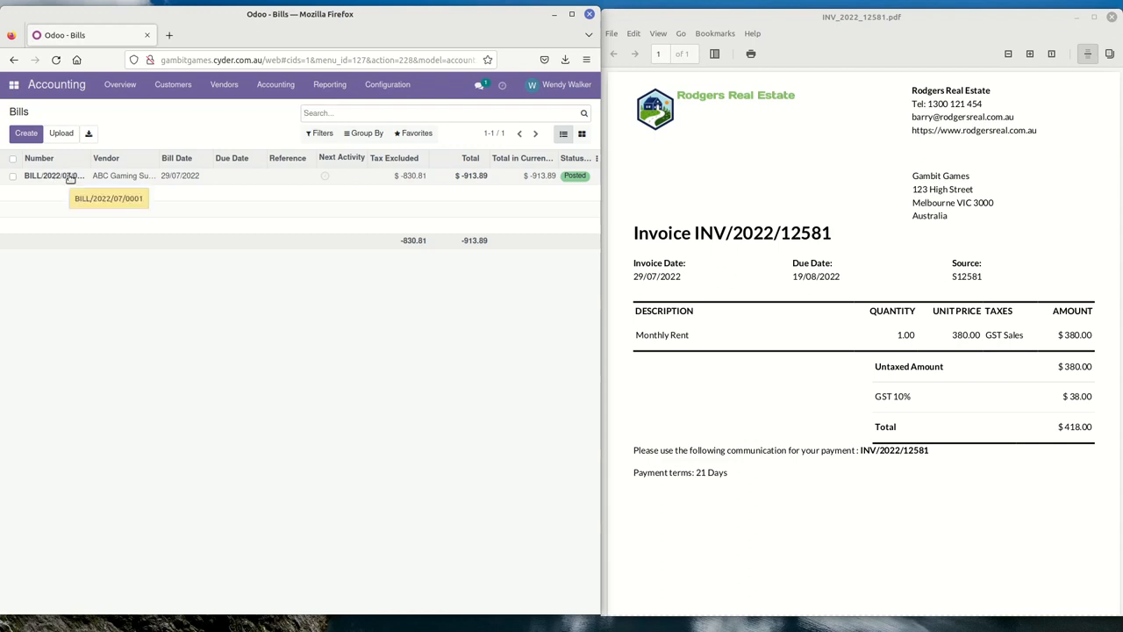
click(25, 134)
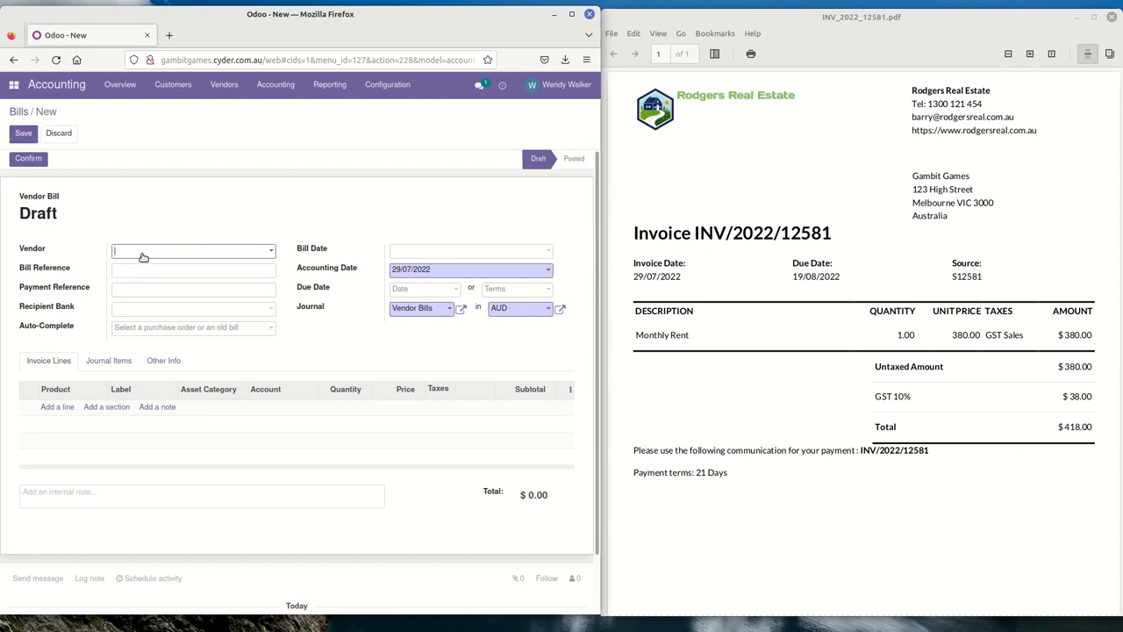
Enter "Roders Real Estate" as the bill's vendor and open a new partner form for it.
click(189, 259)
text(Roders Real)
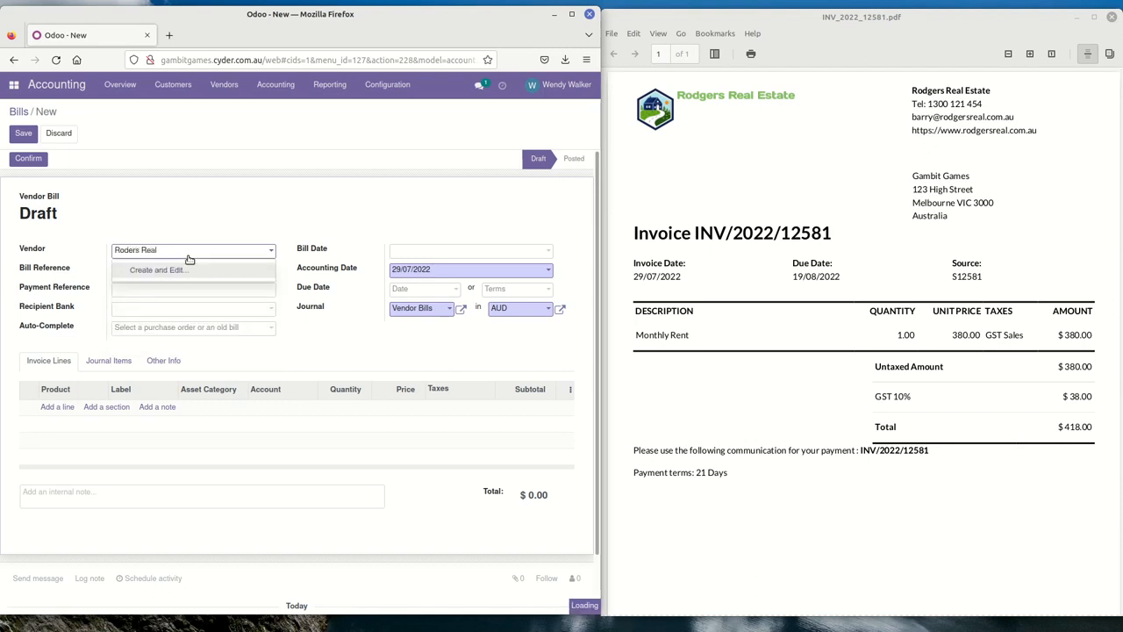
text( Estate)
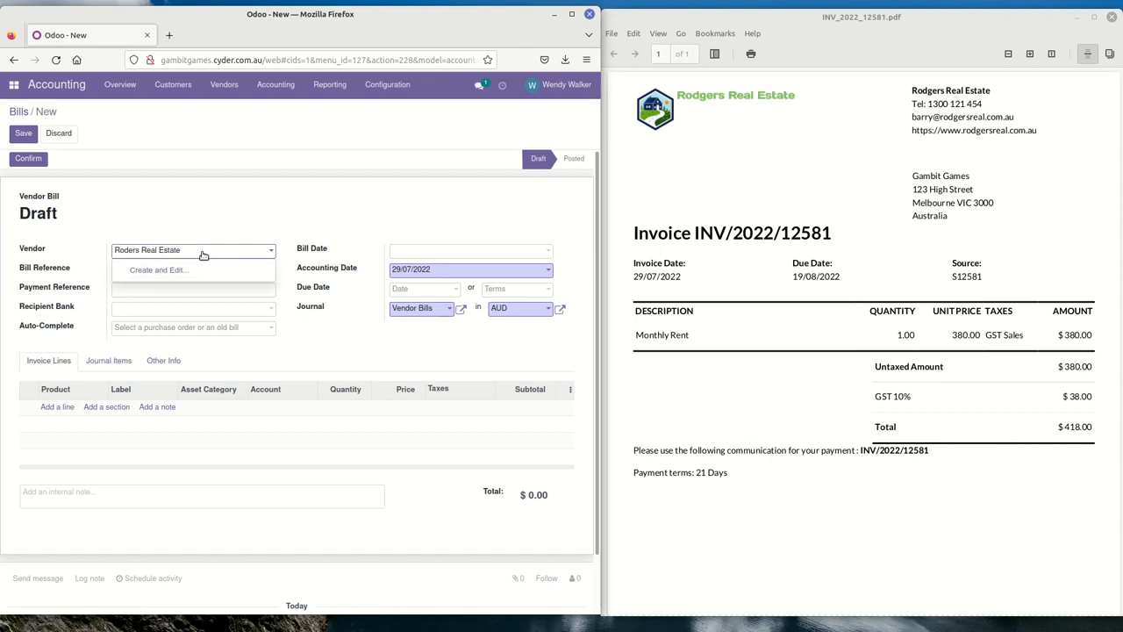
click(162, 271)
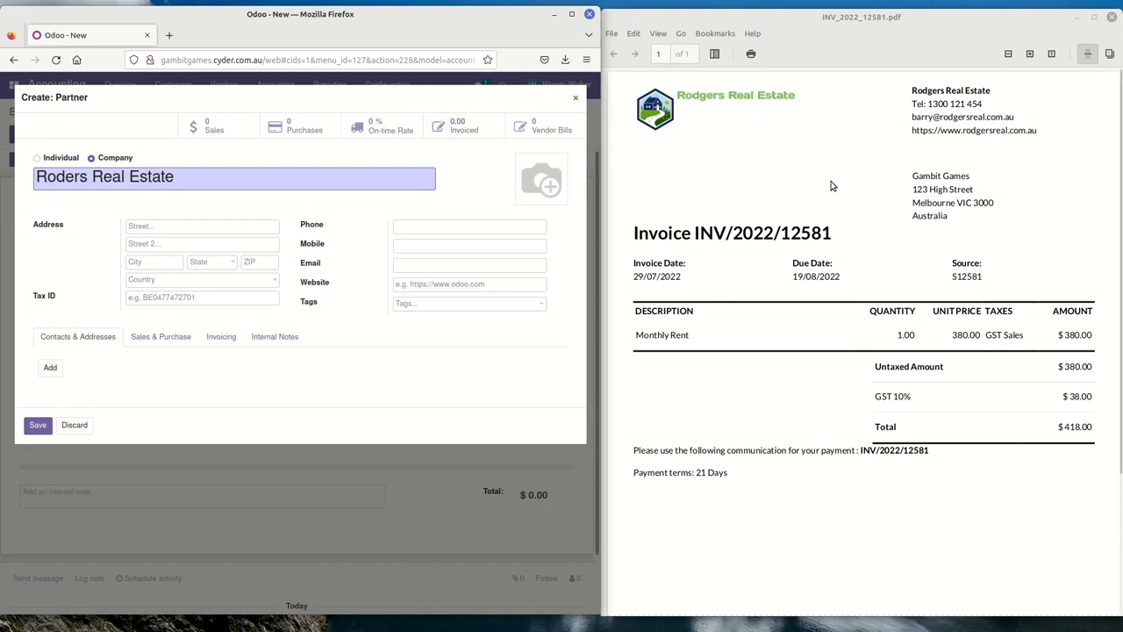
Copy the vendor's email address from the invoice PDF into the new partner's Email field.
drag(1016, 116, 910, 119)
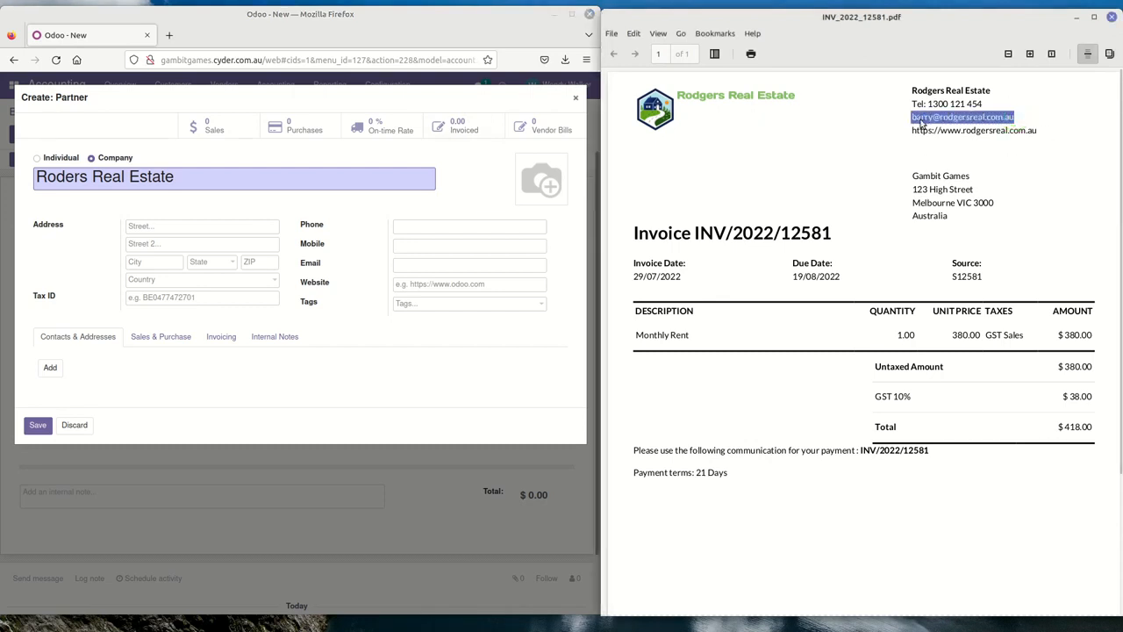
right_click(918, 118)
click(937, 192)
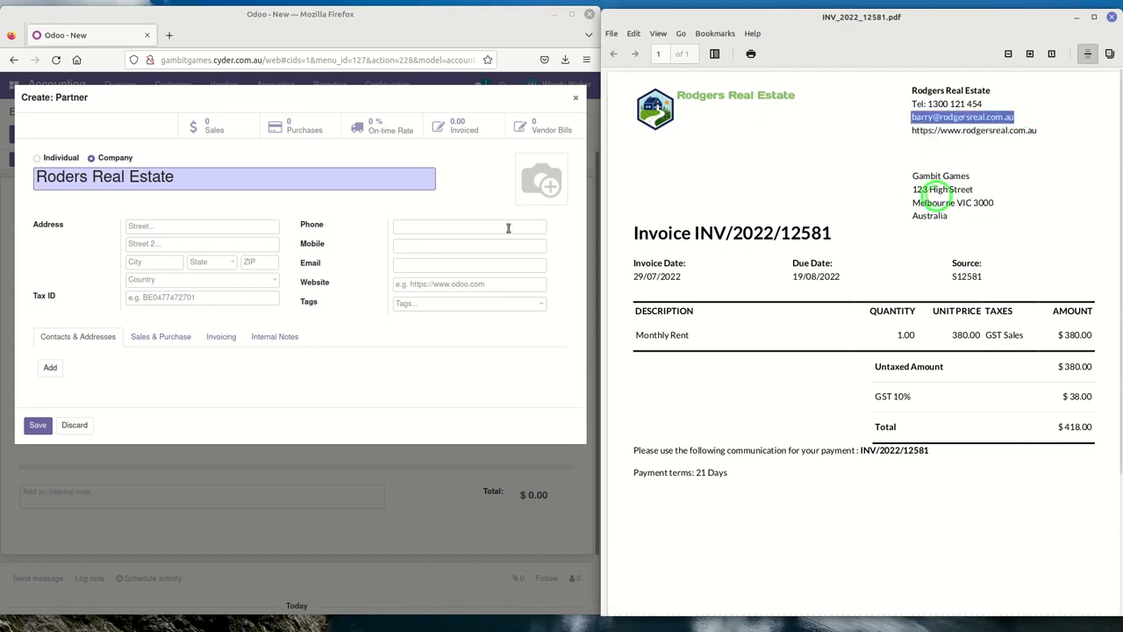
click(431, 263)
right_click(430, 263)
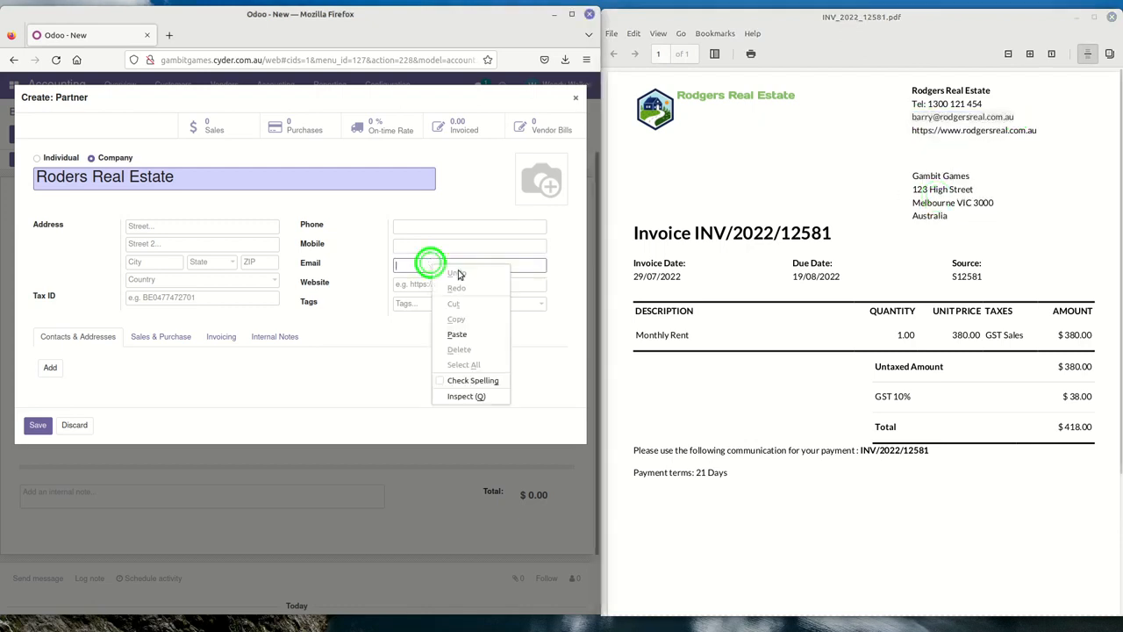
click(457, 335)
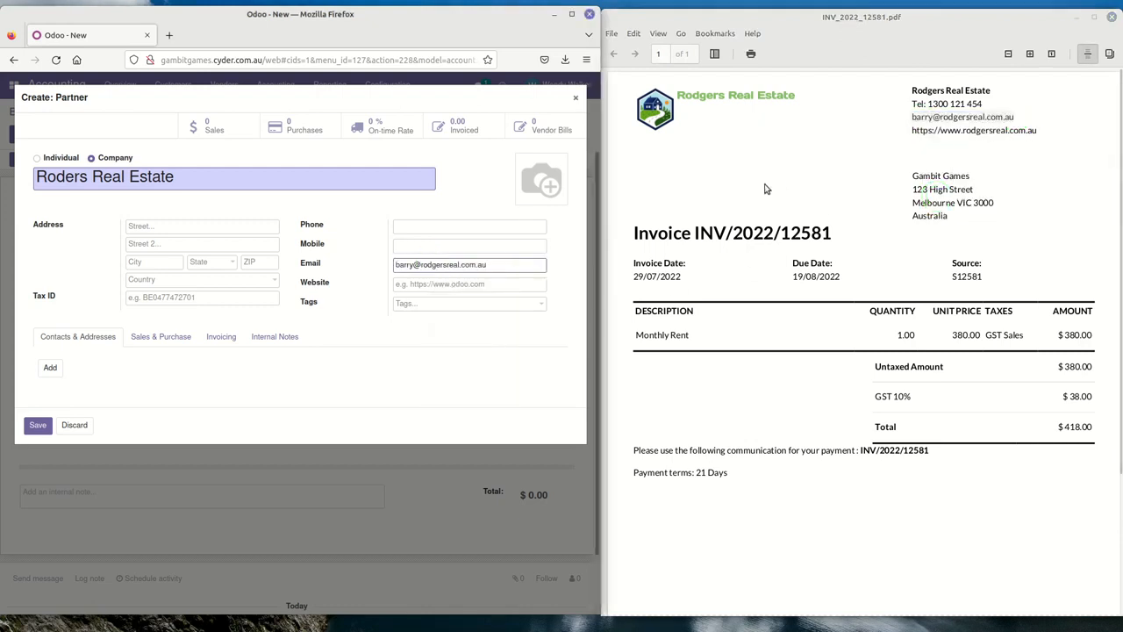
drag(1037, 130, 915, 130)
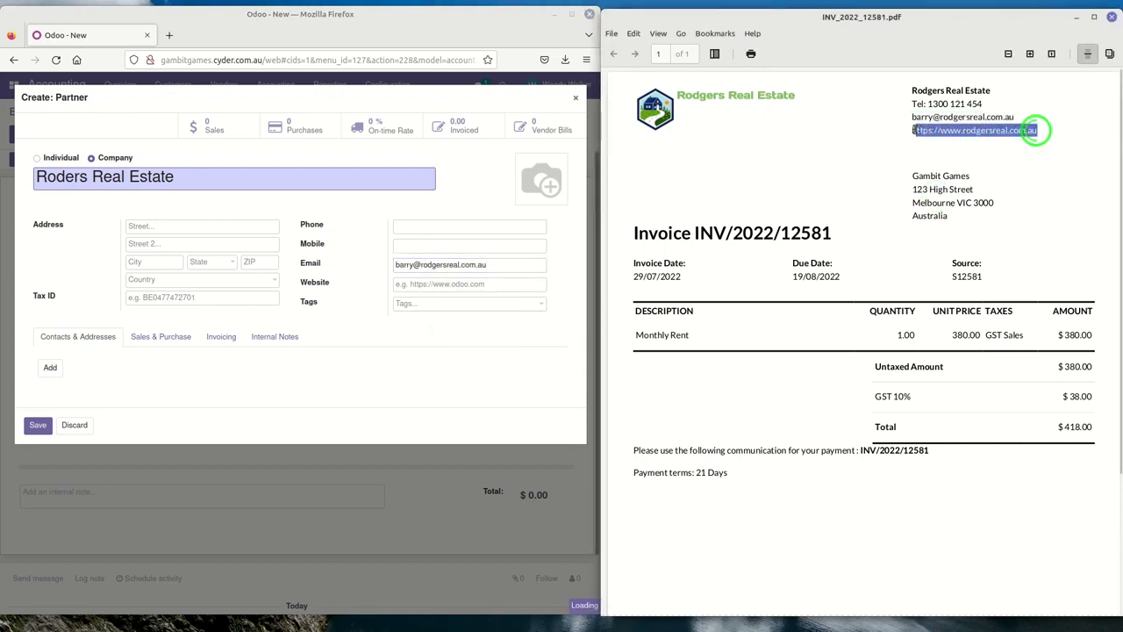
right_click(916, 130)
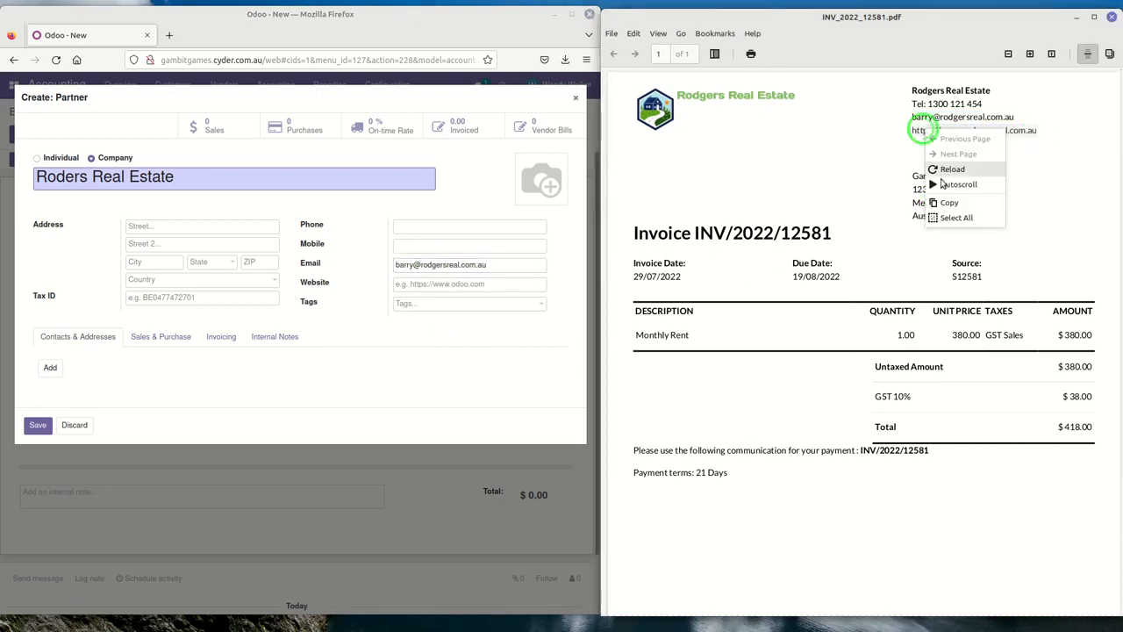
click(949, 202)
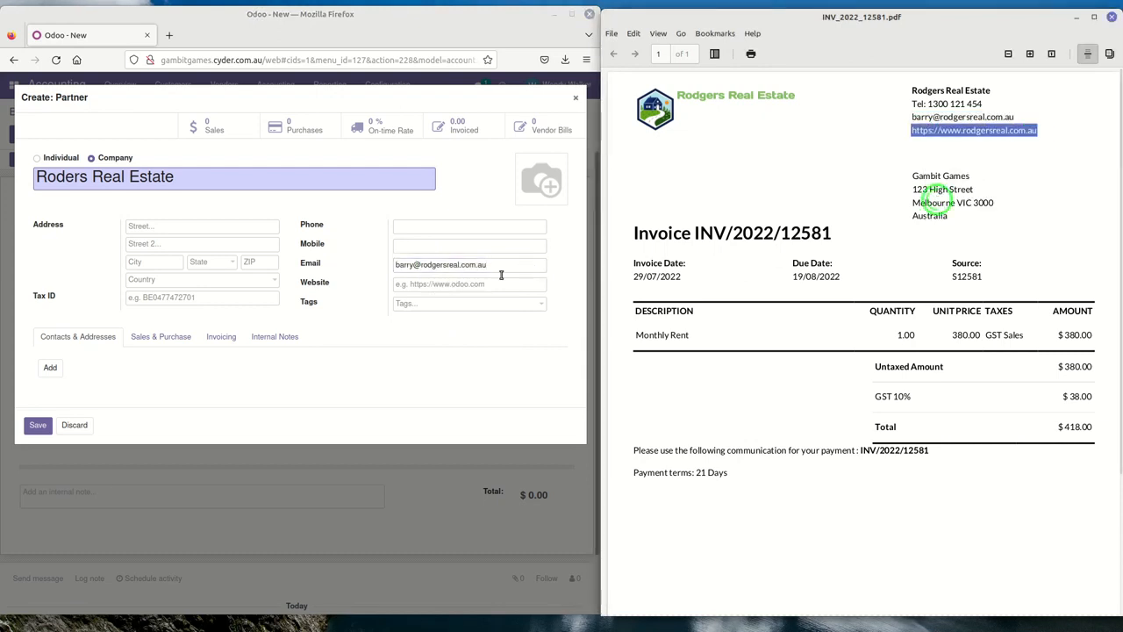
click(427, 287)
right_click(421, 286)
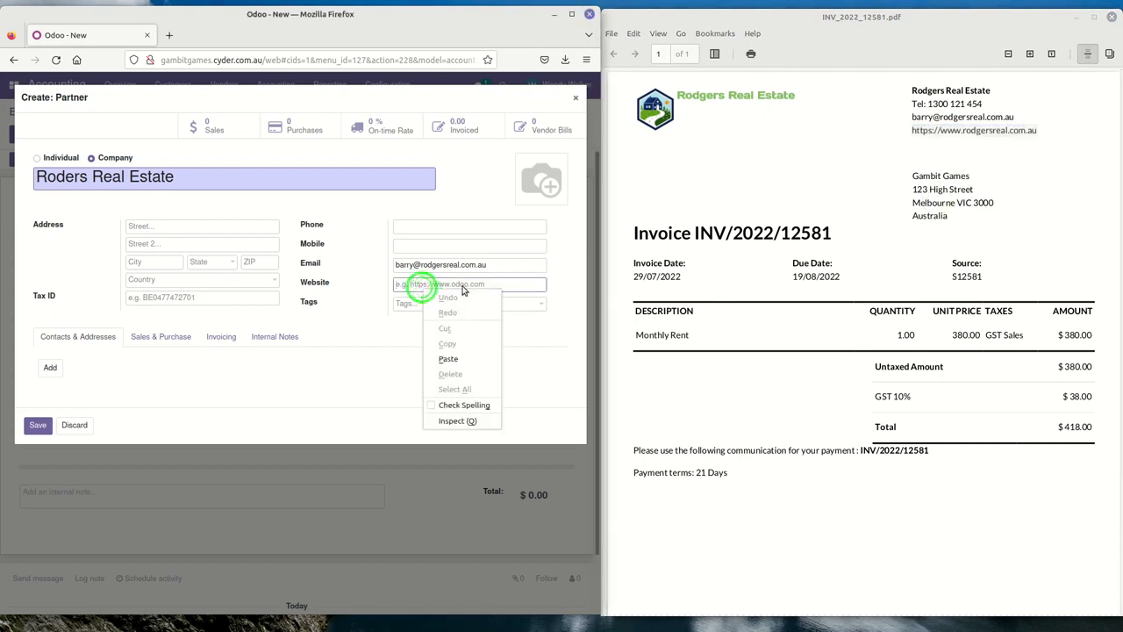
click(471, 366)
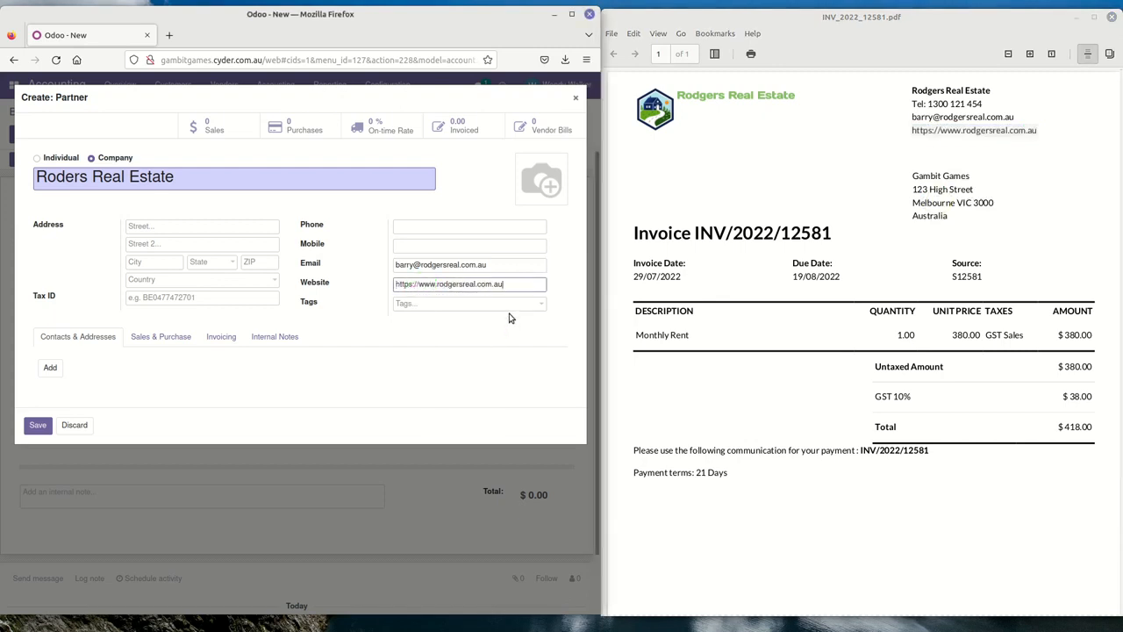
Copy the total amount from the invoice PDF.
drag(1097, 426, 1060, 428)
right_click(1068, 427)
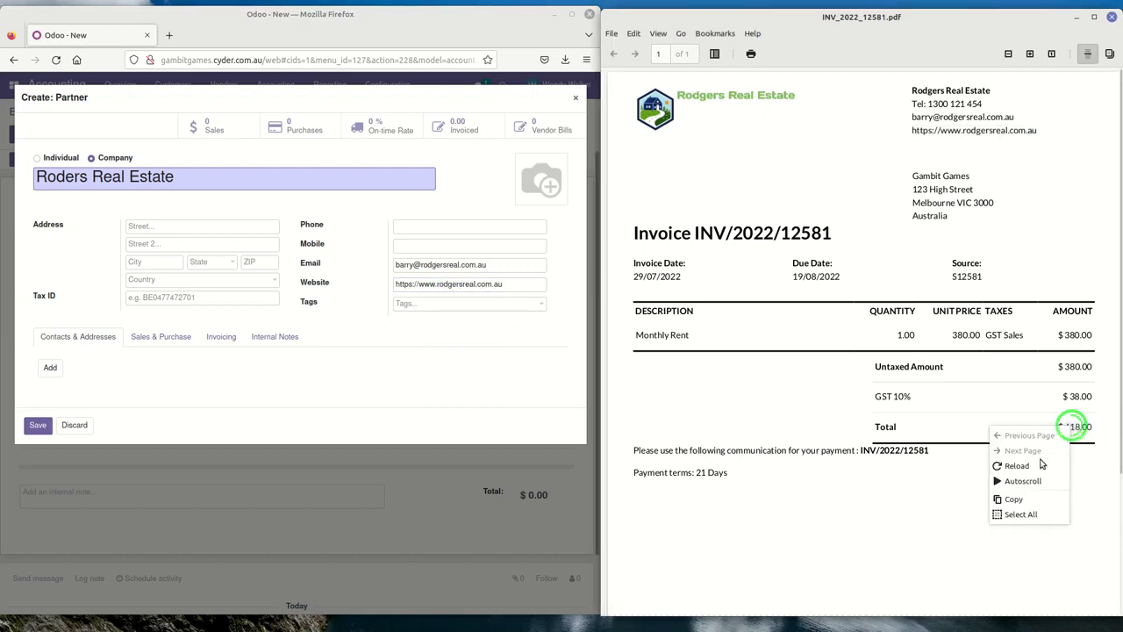
click(1018, 498)
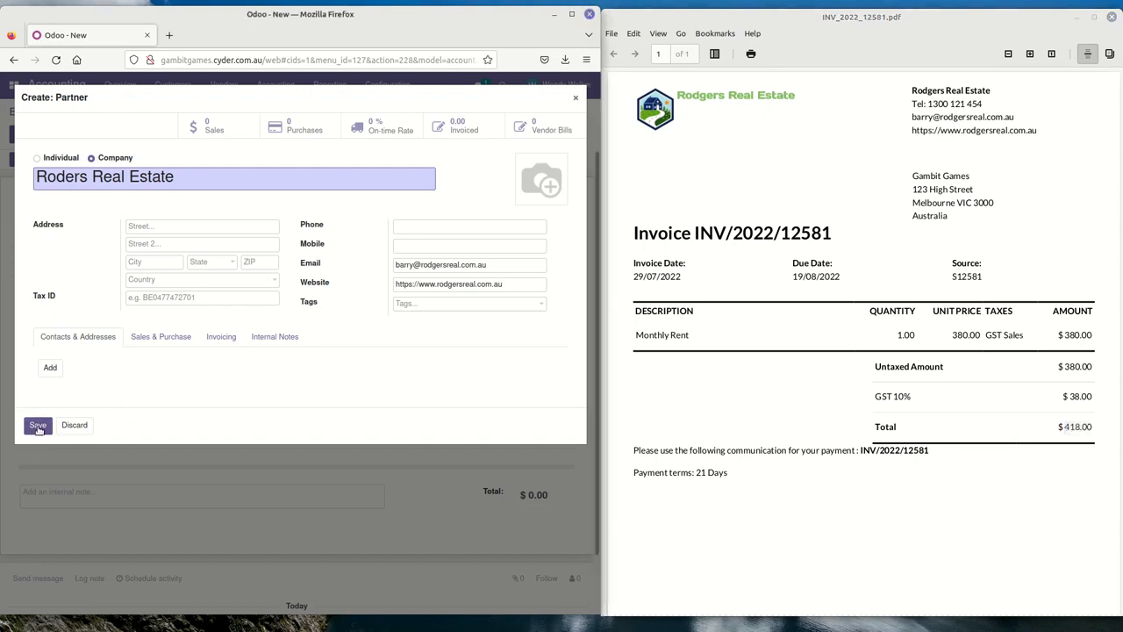
Save the new partner and copy the invoice number INV/2022/12581 from the PDF into the bill's Bill Reference.
click(38, 428)
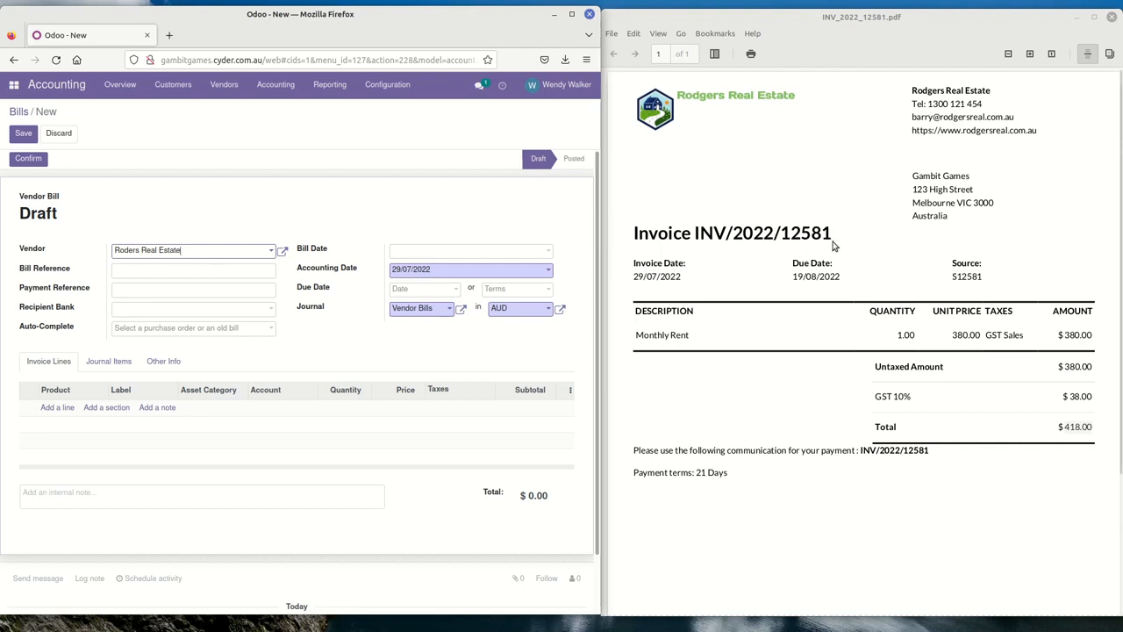
drag(835, 233, 695, 231)
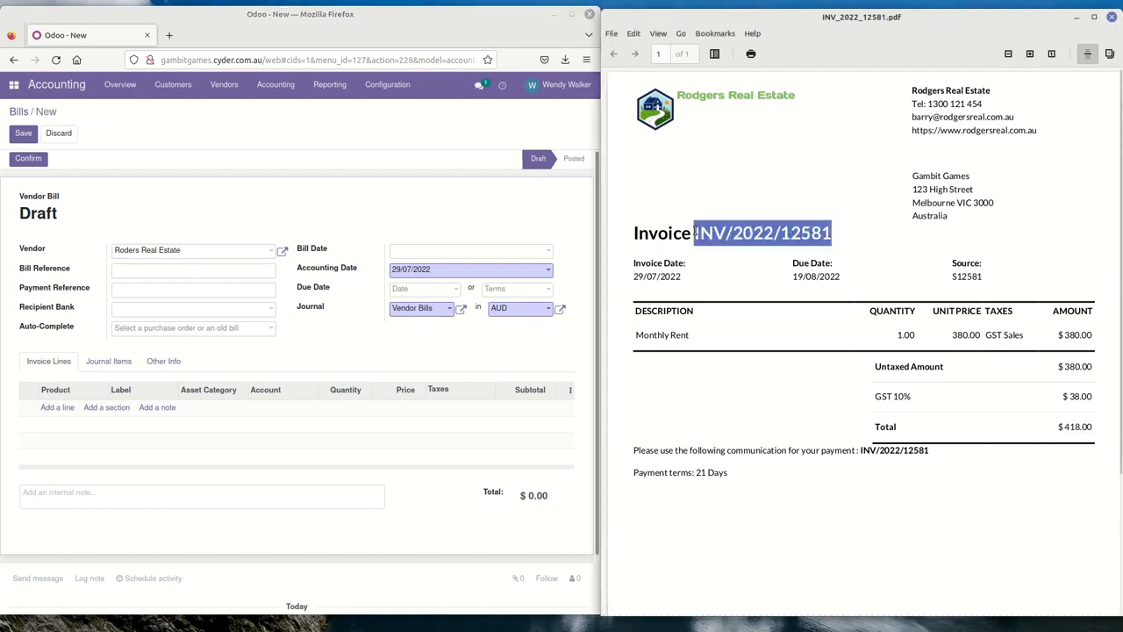
right_click(726, 236)
click(757, 310)
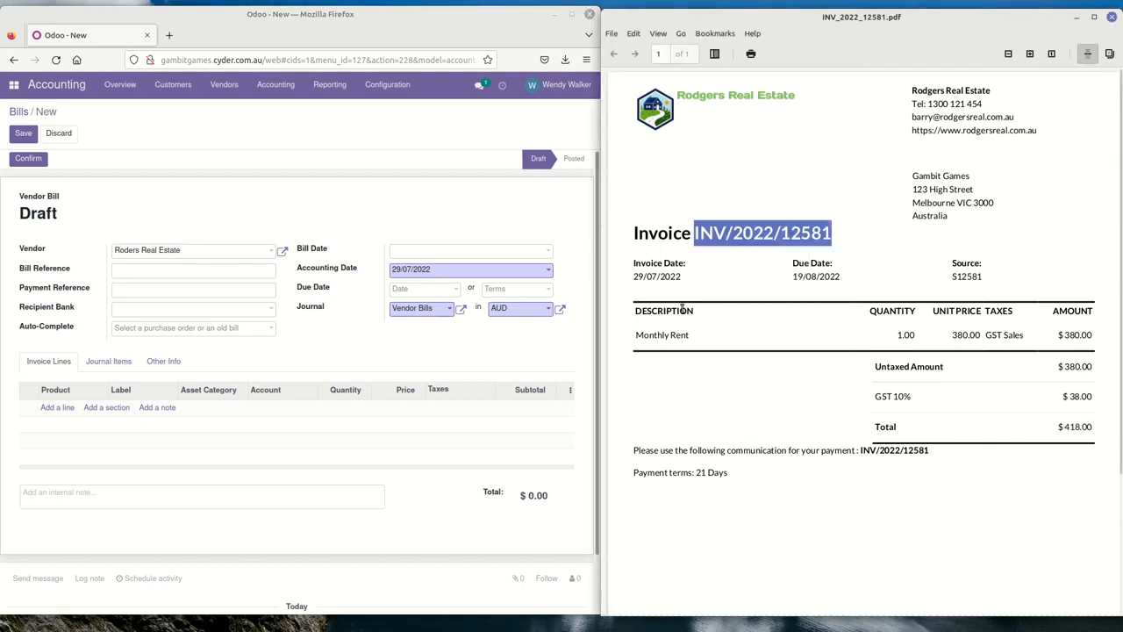
click(128, 275)
key(ctrl+v)
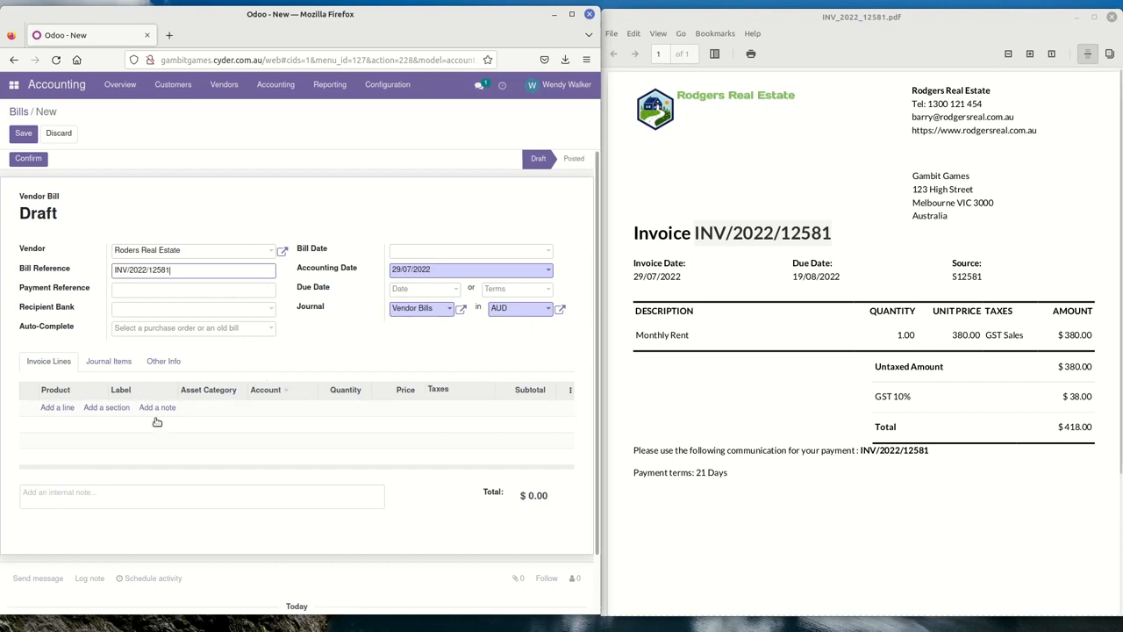
Add an invoice line to the bill with the label "Rent INV/2022/12581".
click(55, 408)
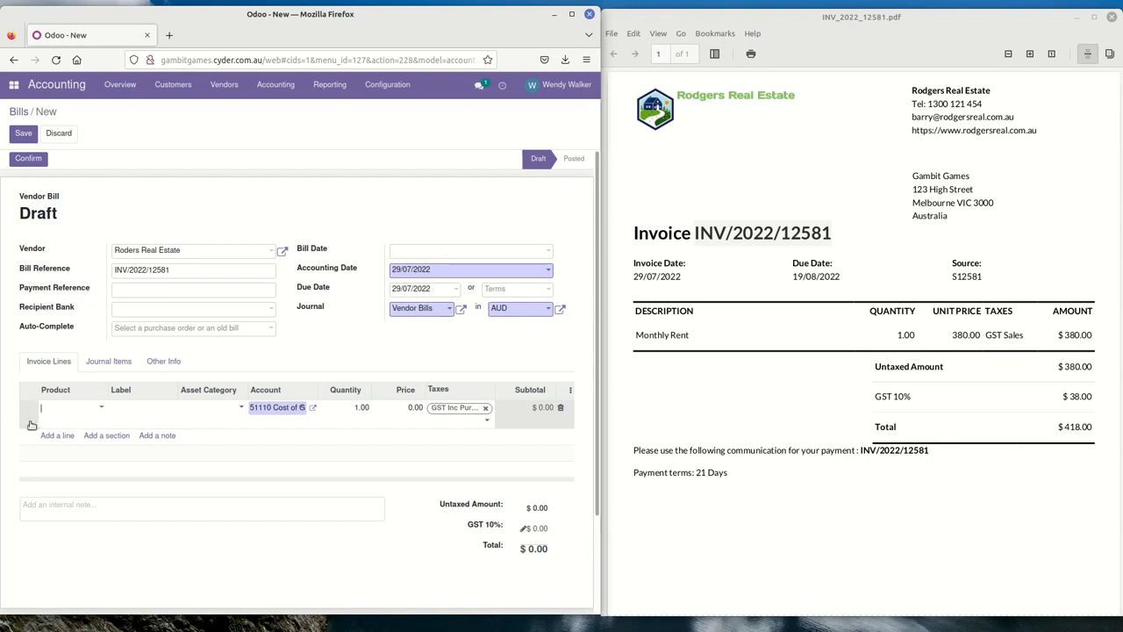
click(124, 408)
key(ctrl+v)
key(Home)
text(Rent)
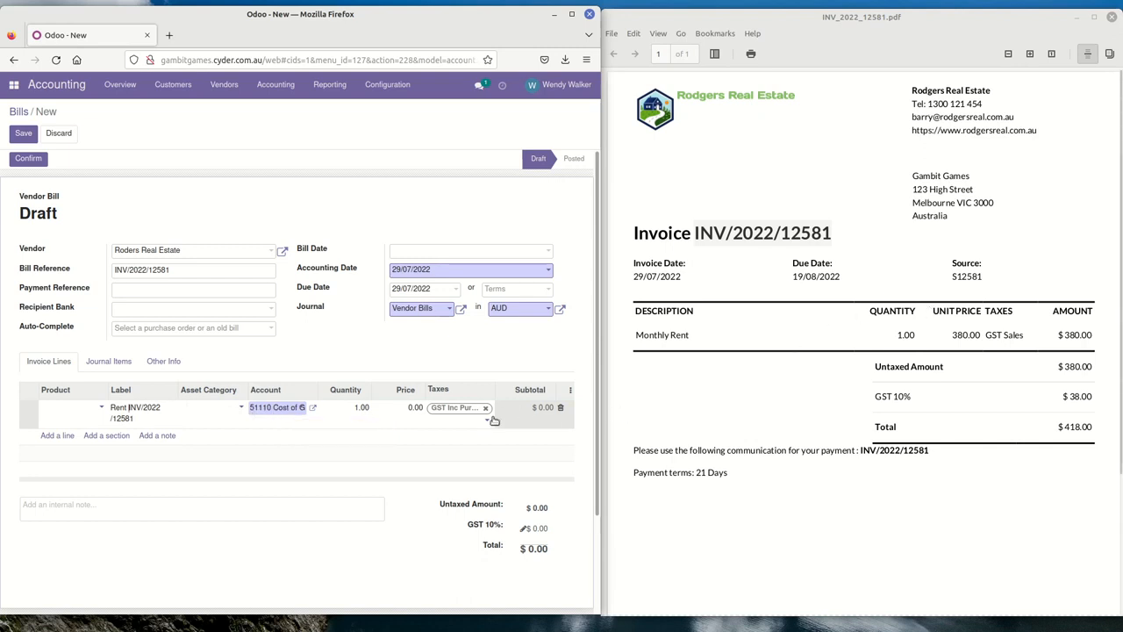
Set the rent line's account to 62300 Office Expenses and its price to 418.
click(282, 410)
text(off)
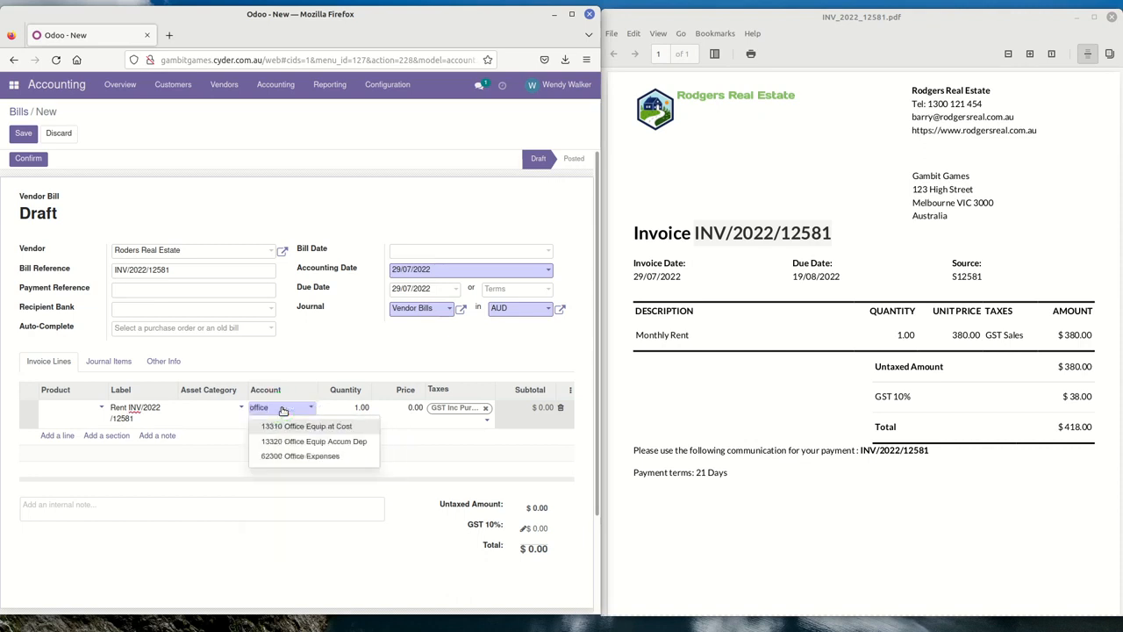
click(301, 456)
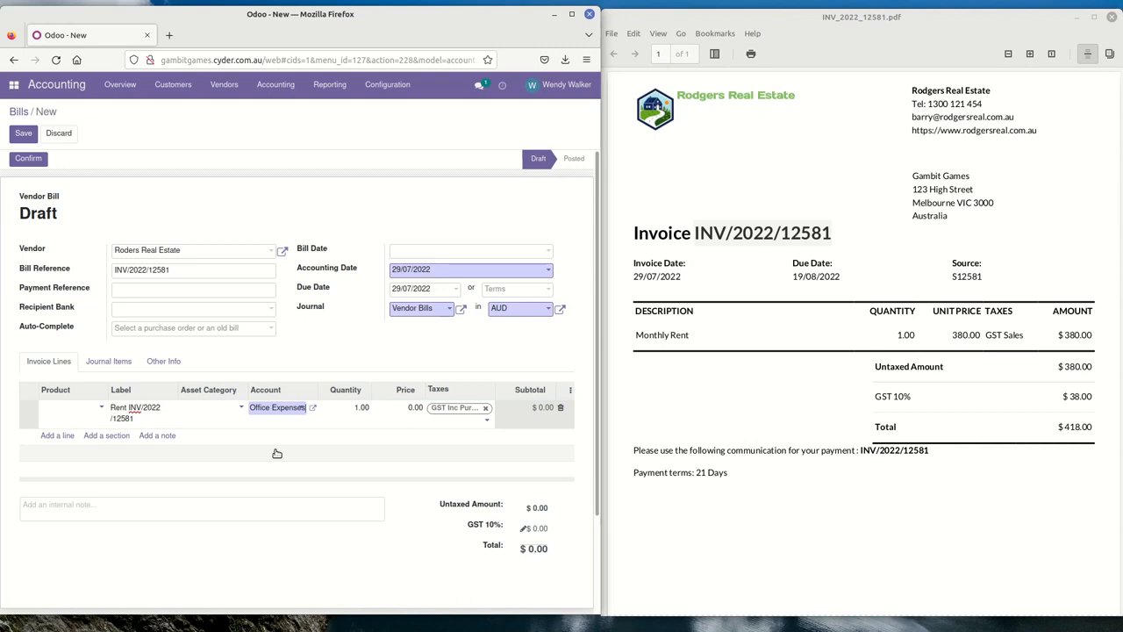
click(407, 408)
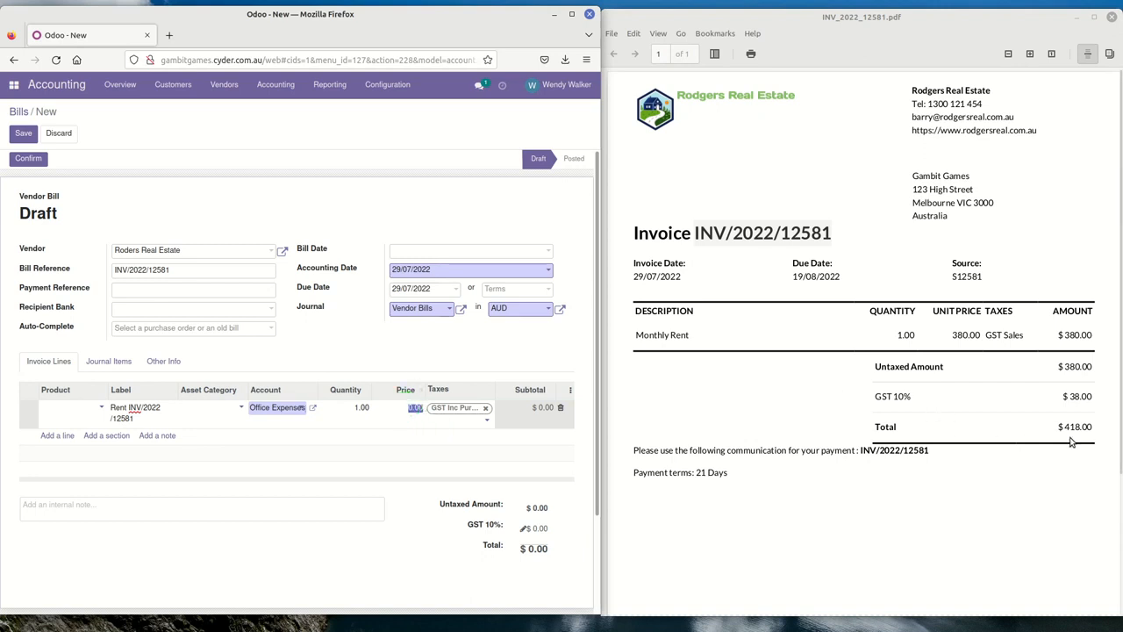
text(418)
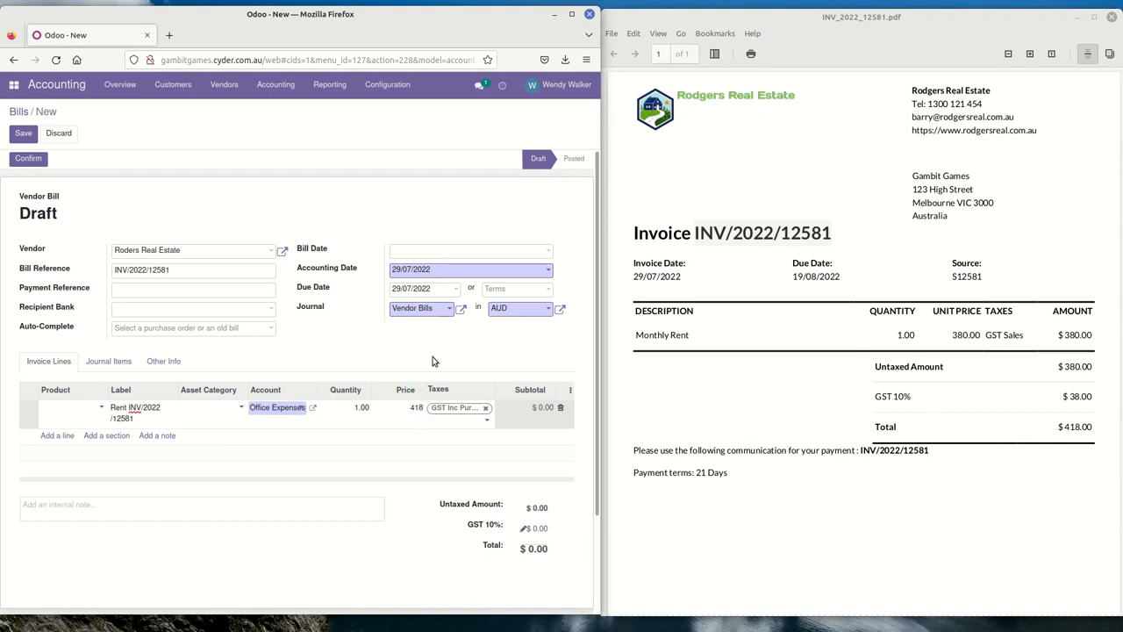
click(432, 360)
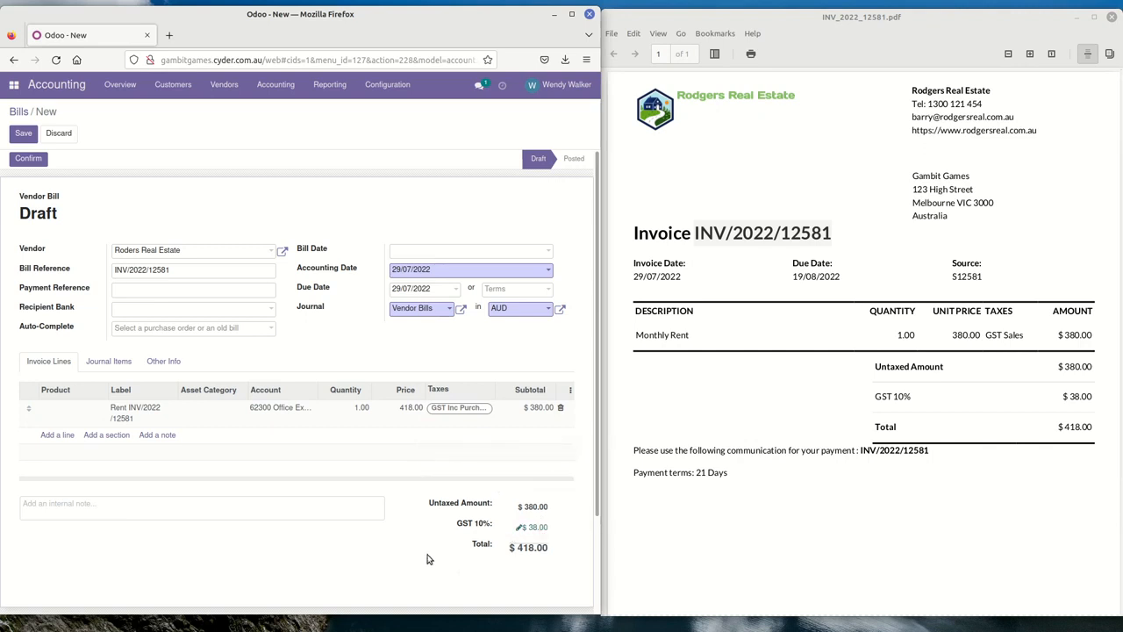
Set the bill date to 29/07/2022 and save the draft bill.
mouse_move(596, 307)
mouse_down()
mouse_move(593, 375)
mouse_move(598, 295)
mouse_up()
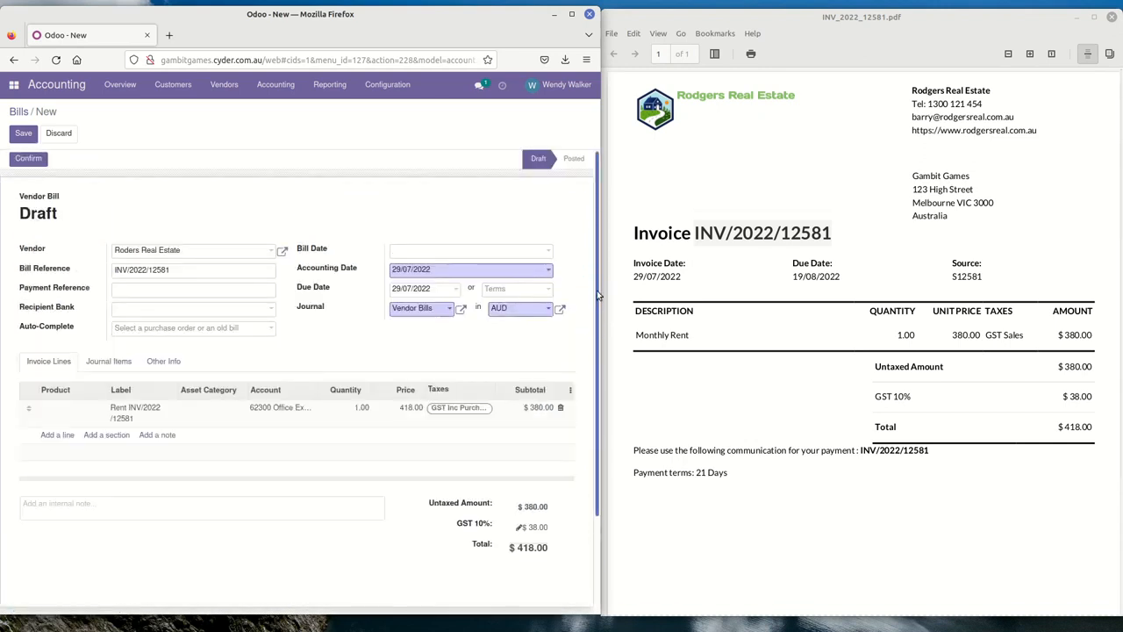
click(415, 253)
click(516, 403)
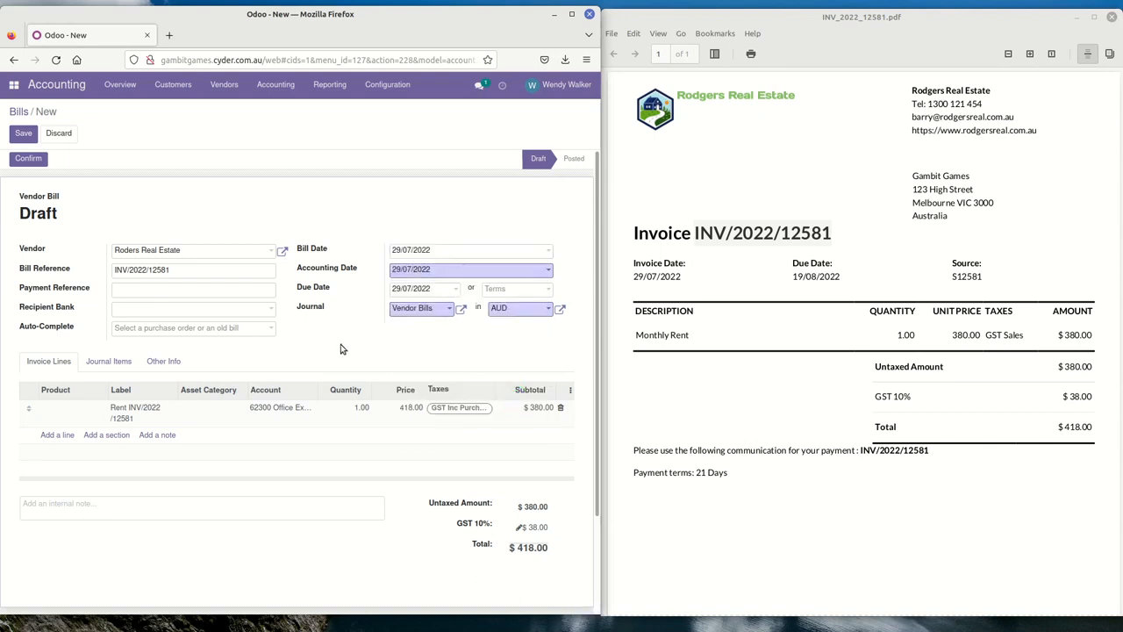
drag(598, 303, 601, 436)
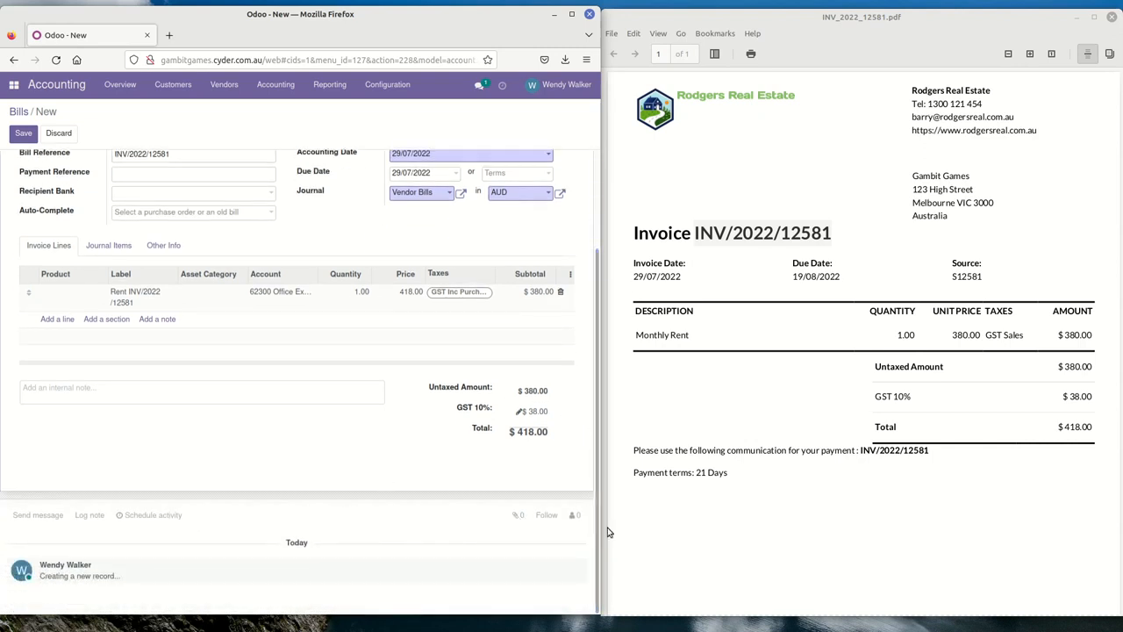
click(21, 137)
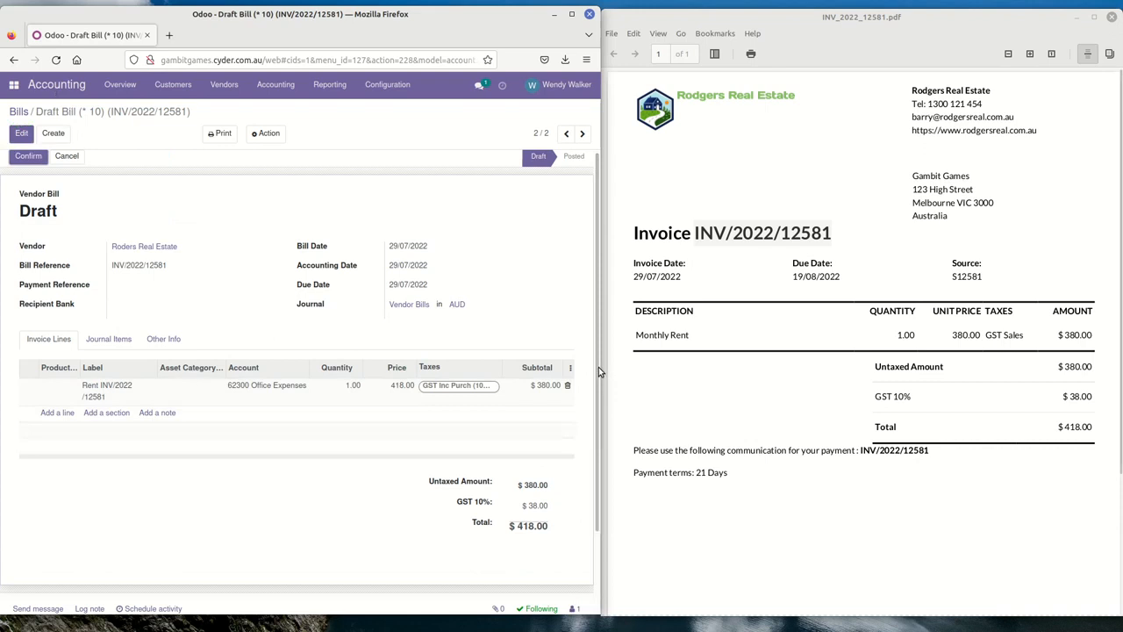
Attach INV_2022_12581.pdf from the Course folder's "12. Paying Bills" artifacts to the draft bill.
scroll(596, 366, down, 2)
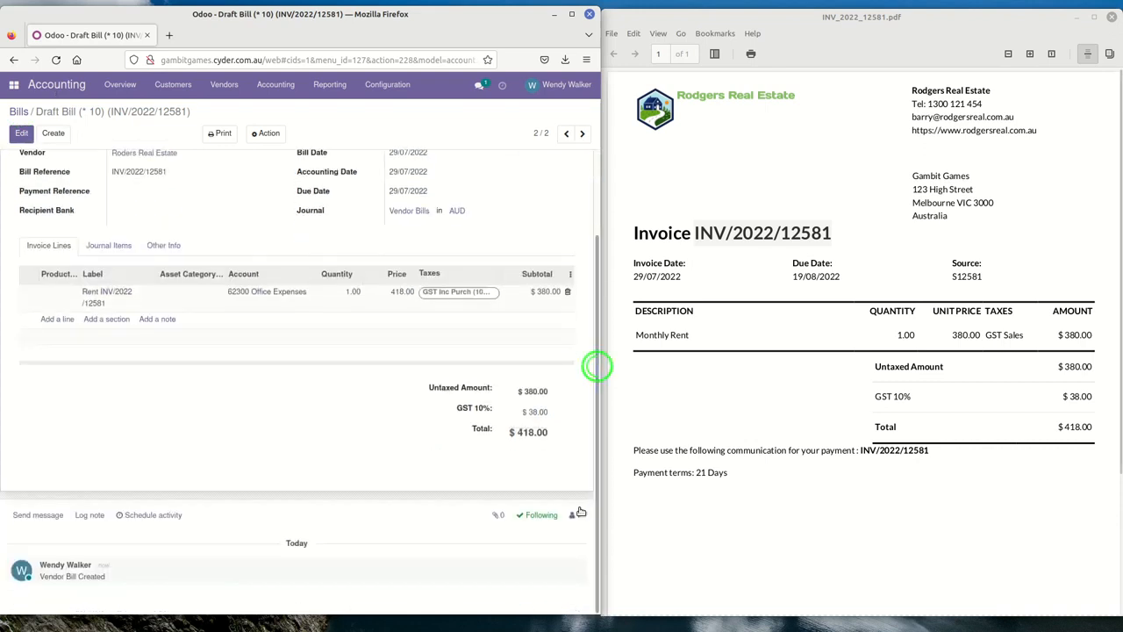
click(497, 518)
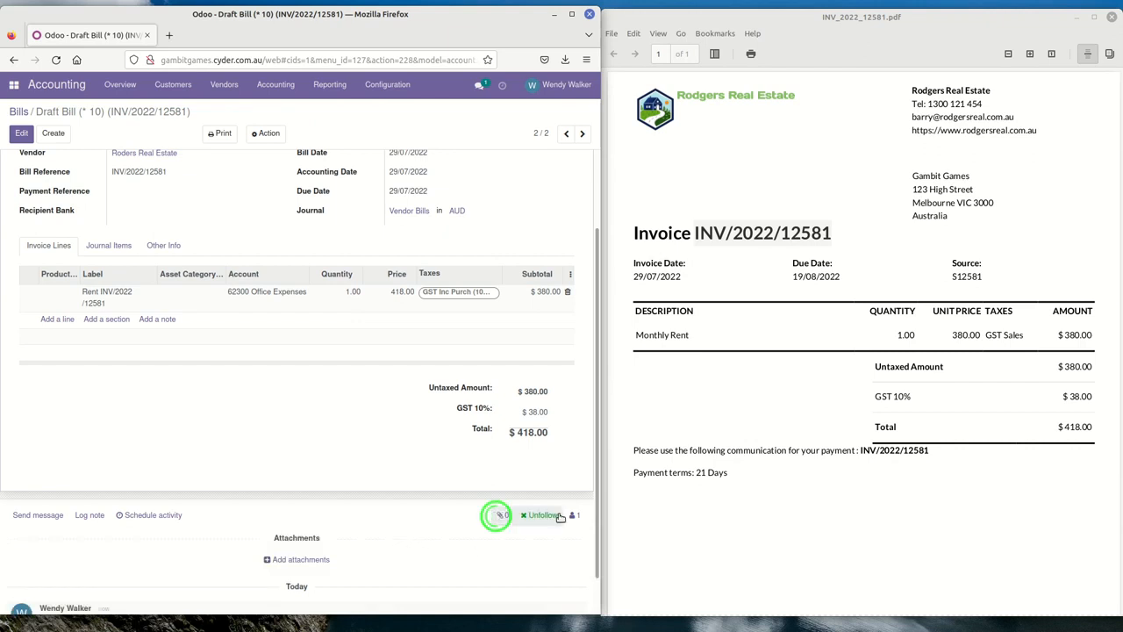
scroll(593, 474, down, 1)
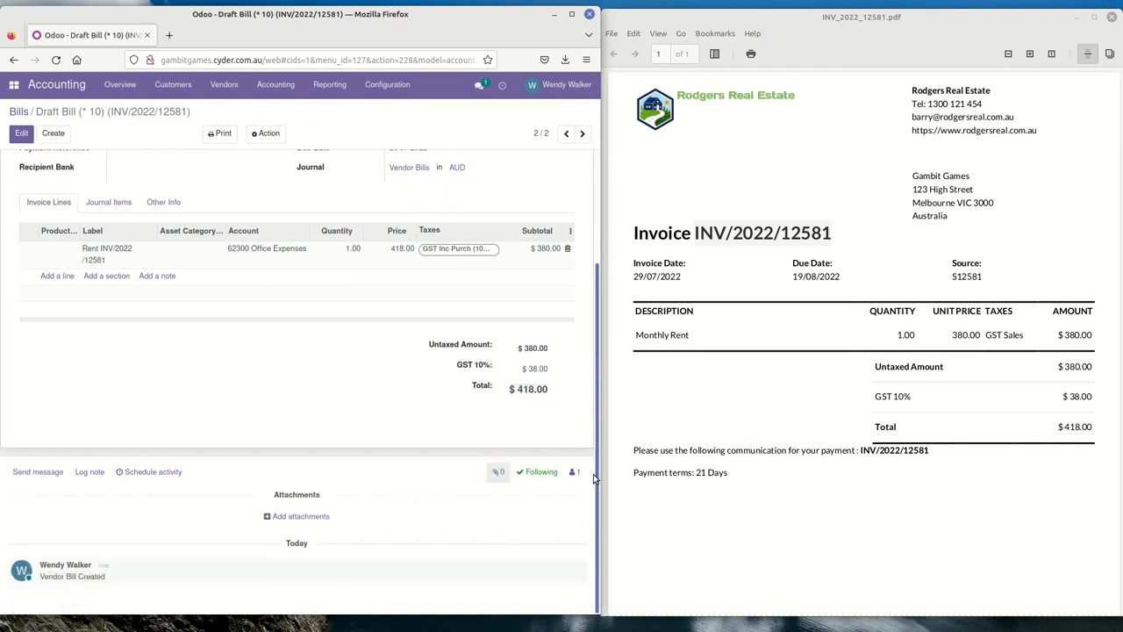
click(266, 518)
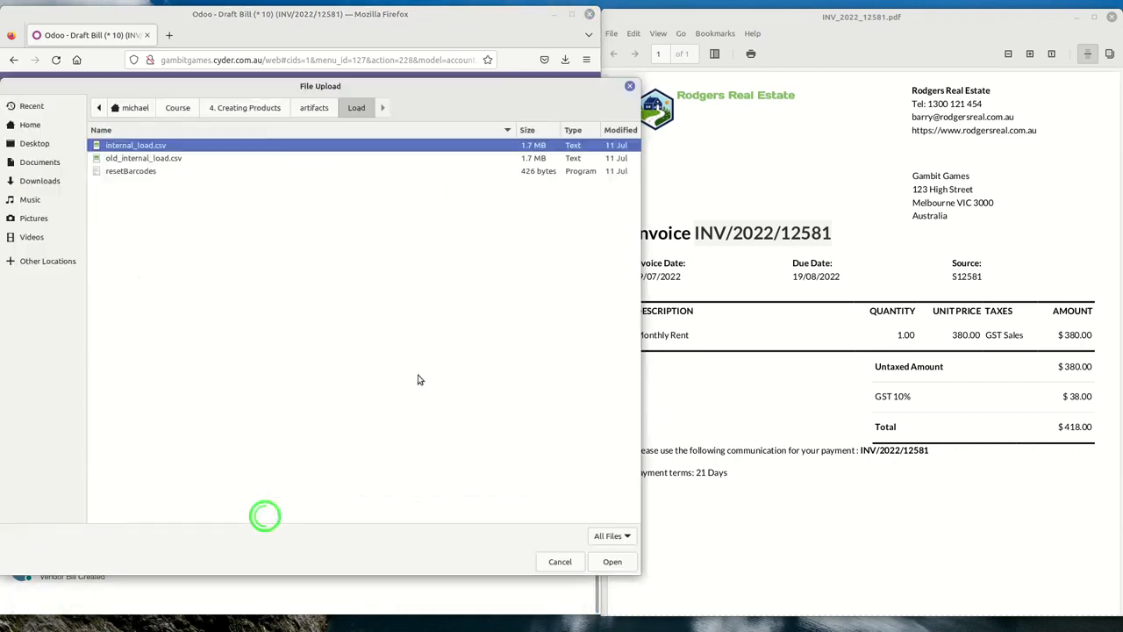
click(263, 109)
click(178, 107)
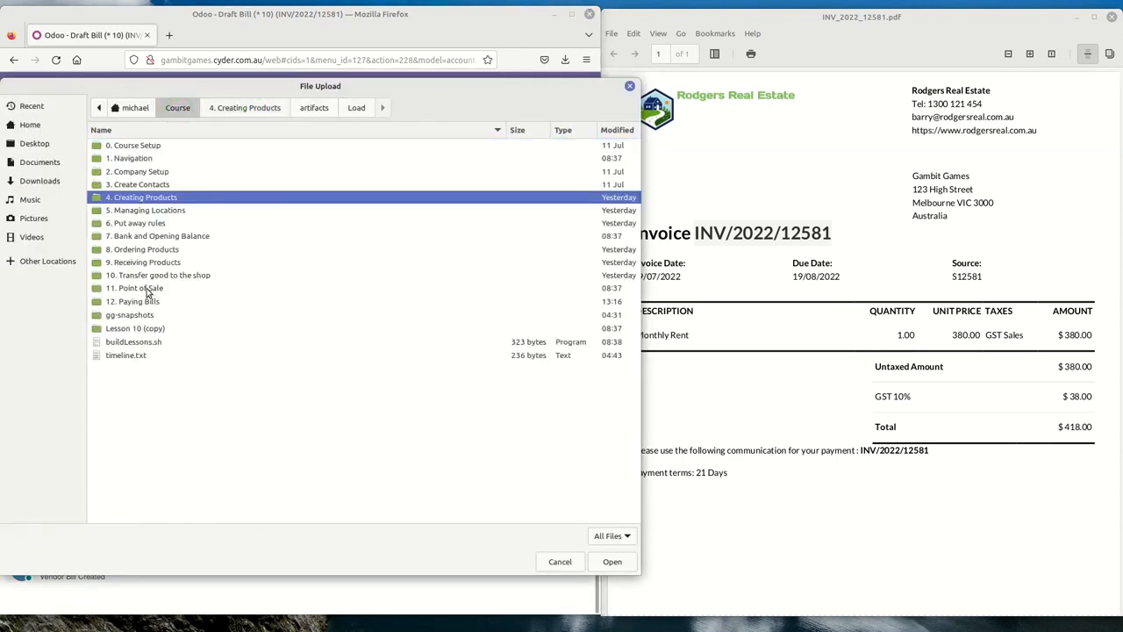
click(127, 302)
double_click(129, 303)
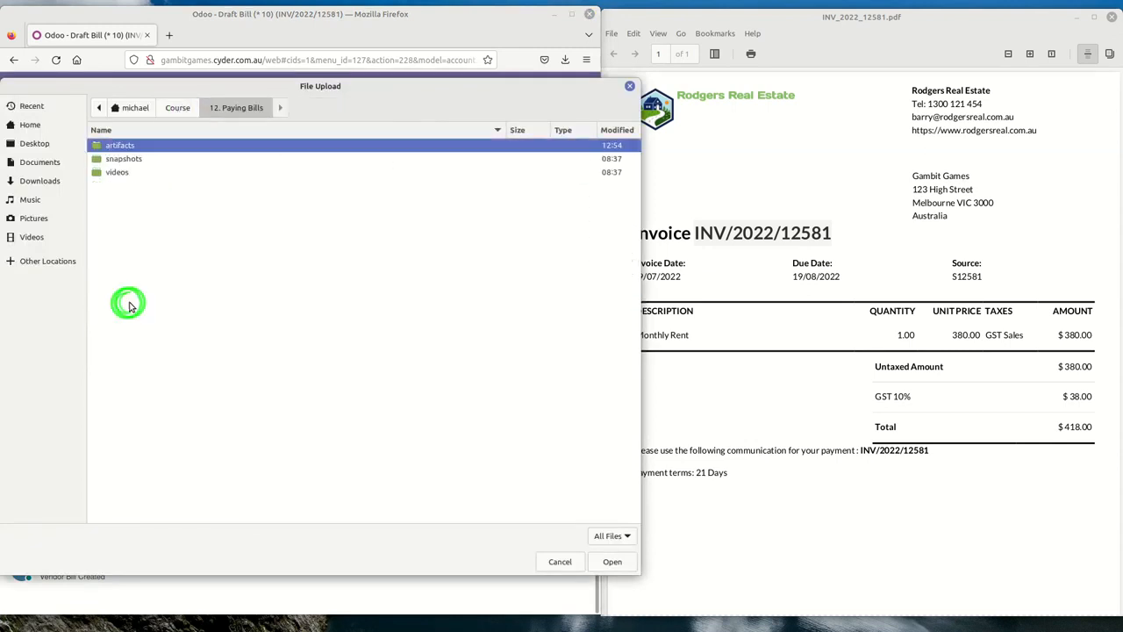
double_click(131, 147)
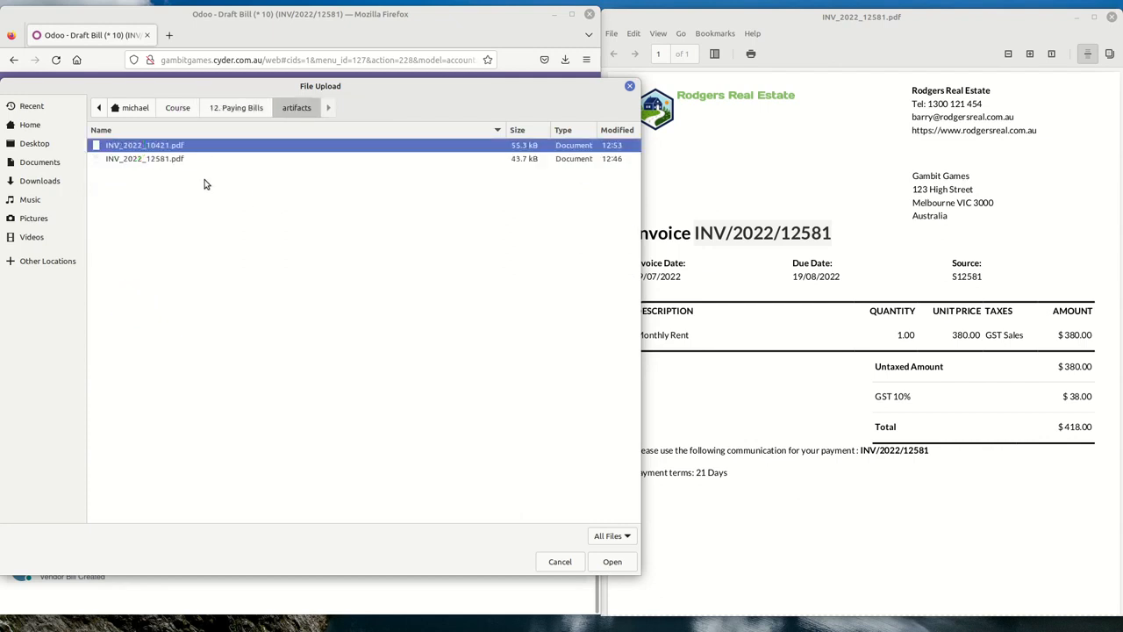
click(163, 158)
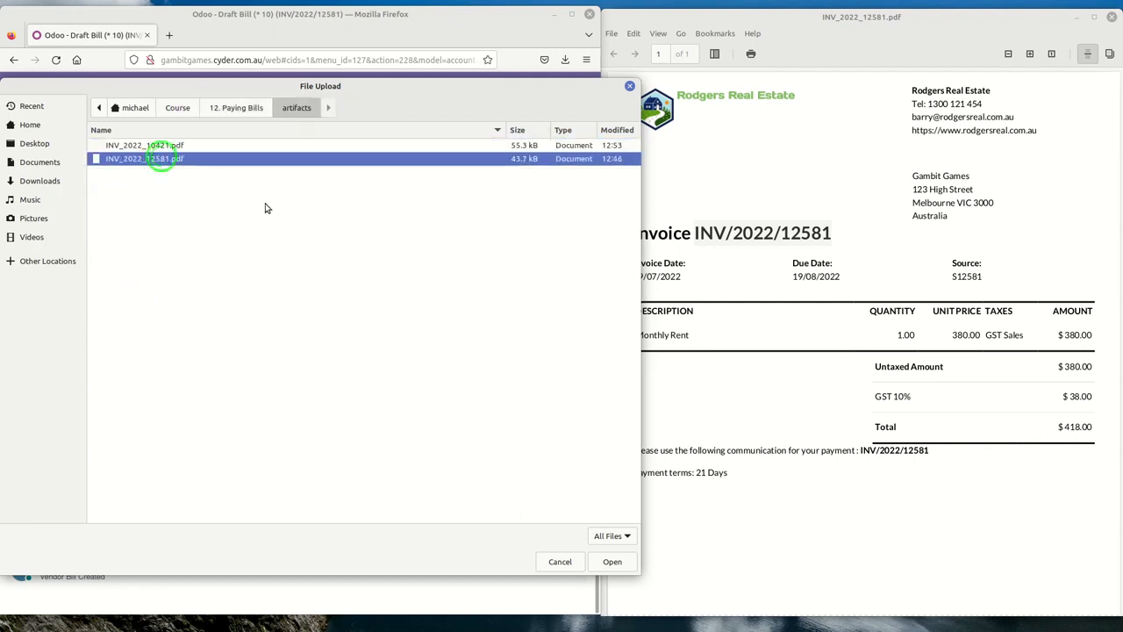
click(608, 562)
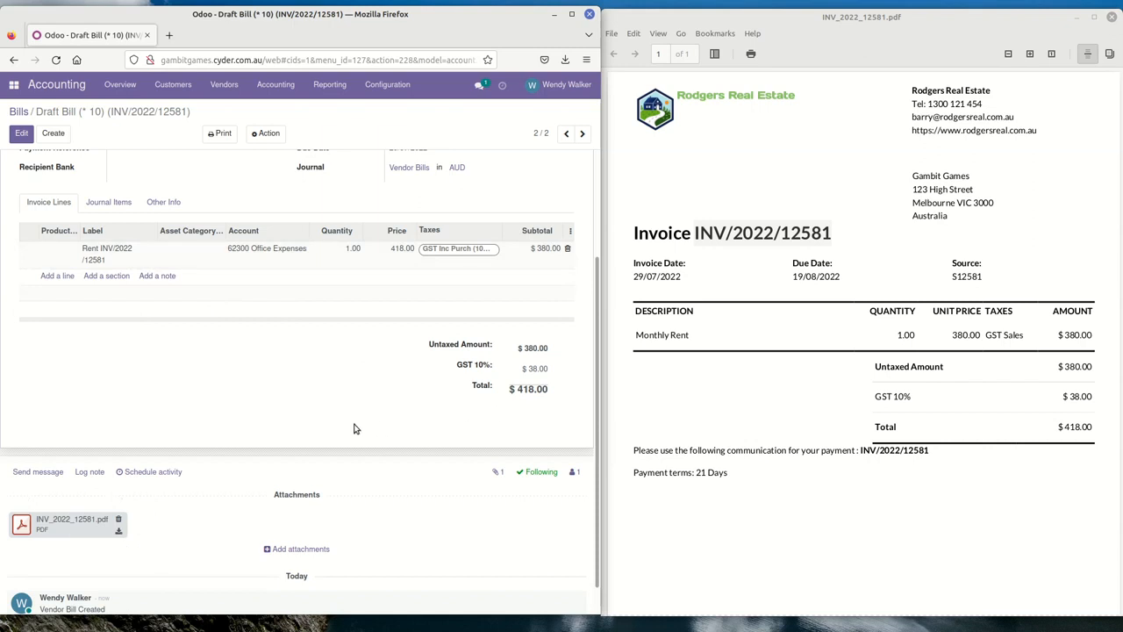
Review the draft rent bill's totals, attachment, journal items and other info.
drag(595, 499, 603, 336)
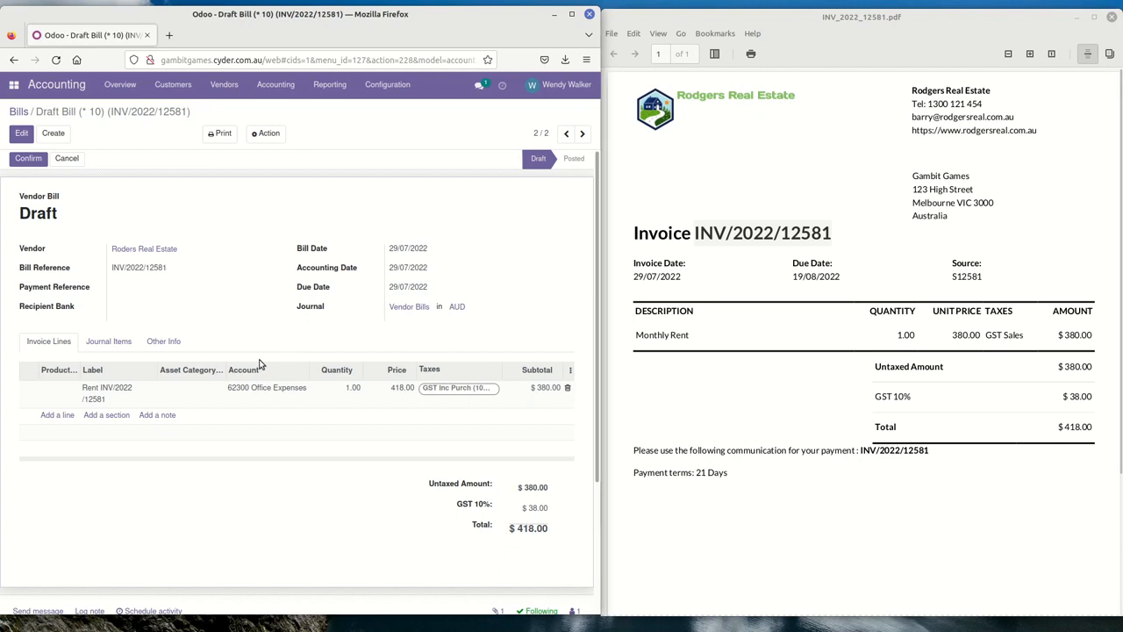
drag(596, 345, 237, 500)
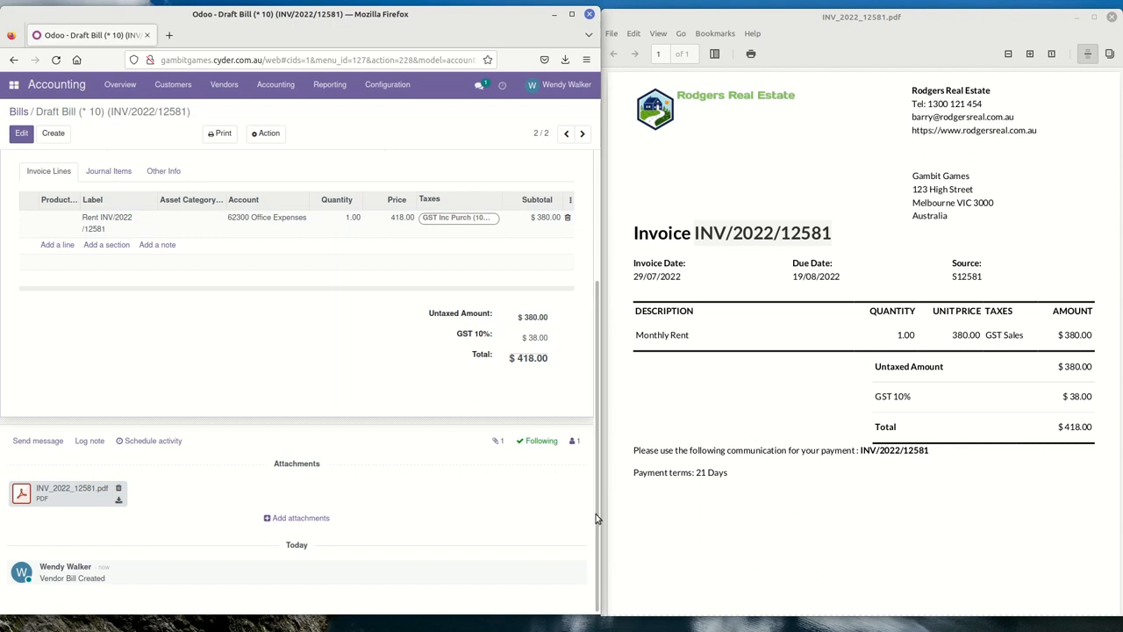
drag(595, 515, 600, 383)
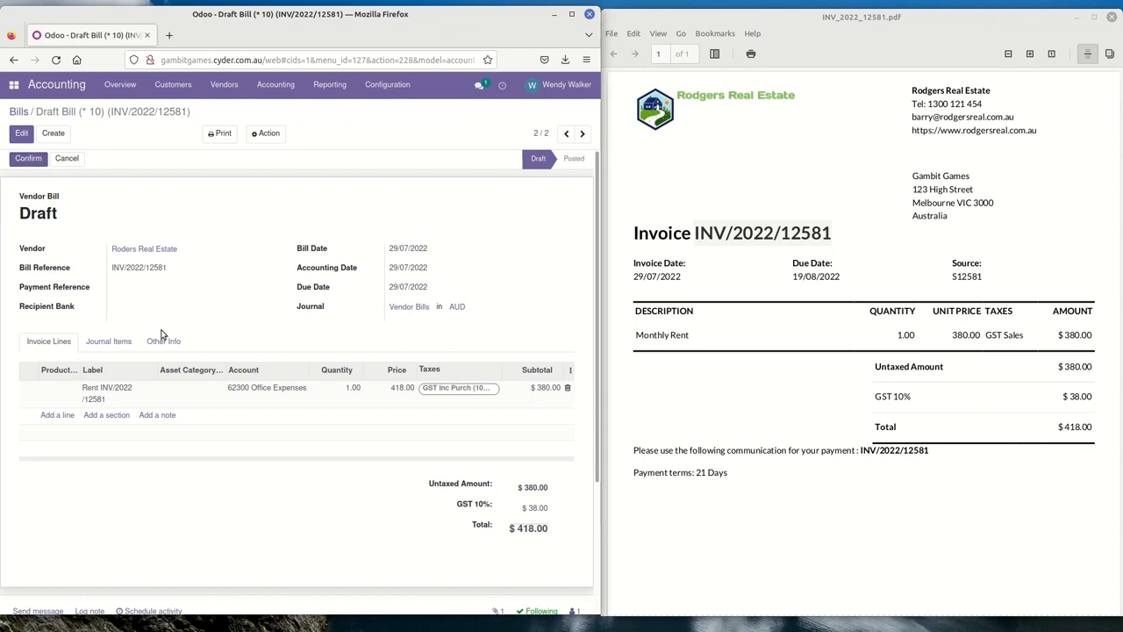
click(111, 344)
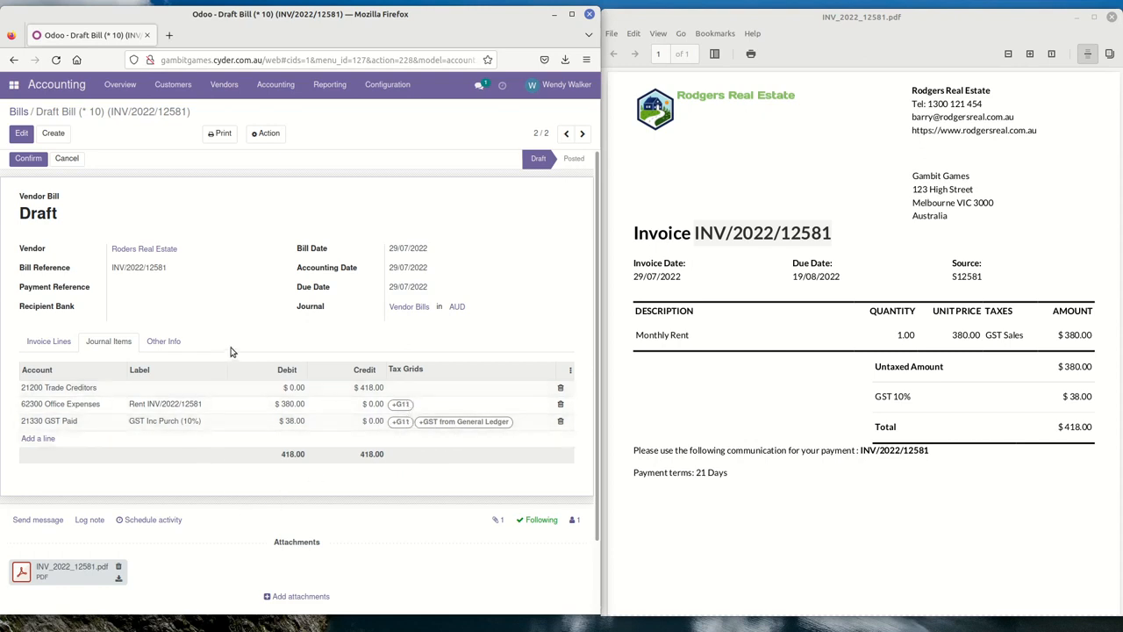
click(158, 342)
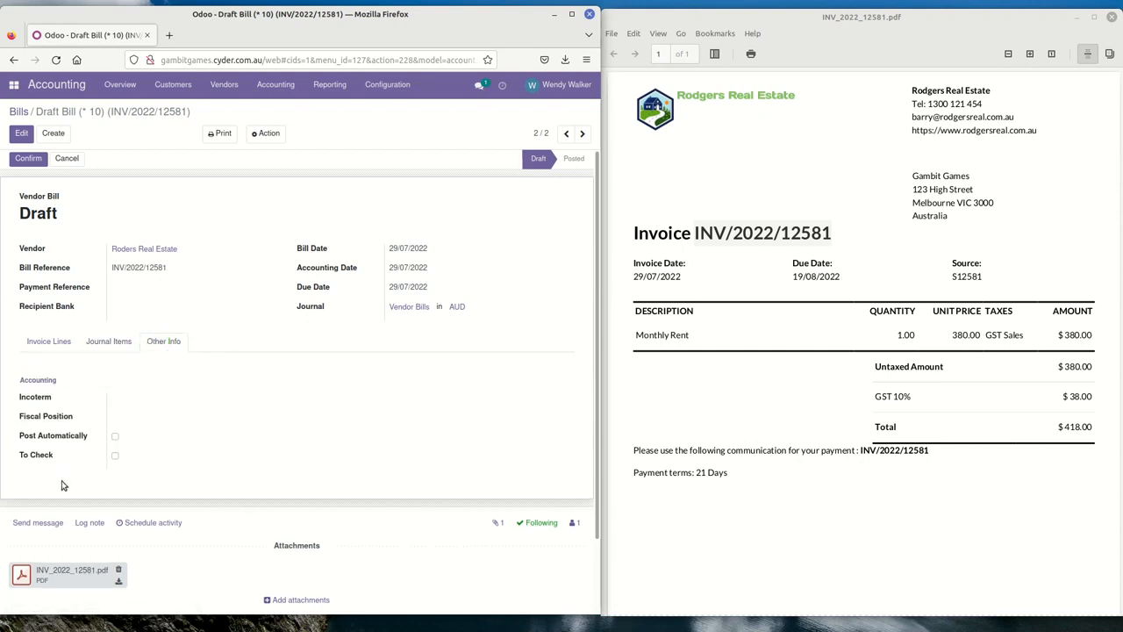
click(109, 342)
click(51, 343)
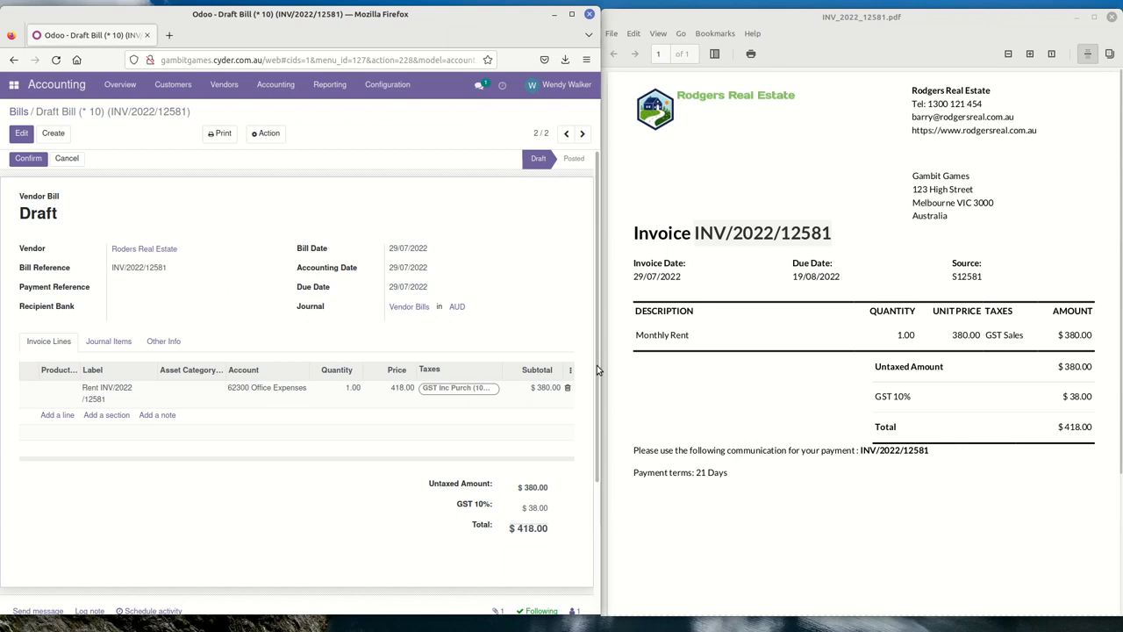
Confirm the draft rent bill and return to the list of vendor bills.
click(28, 159)
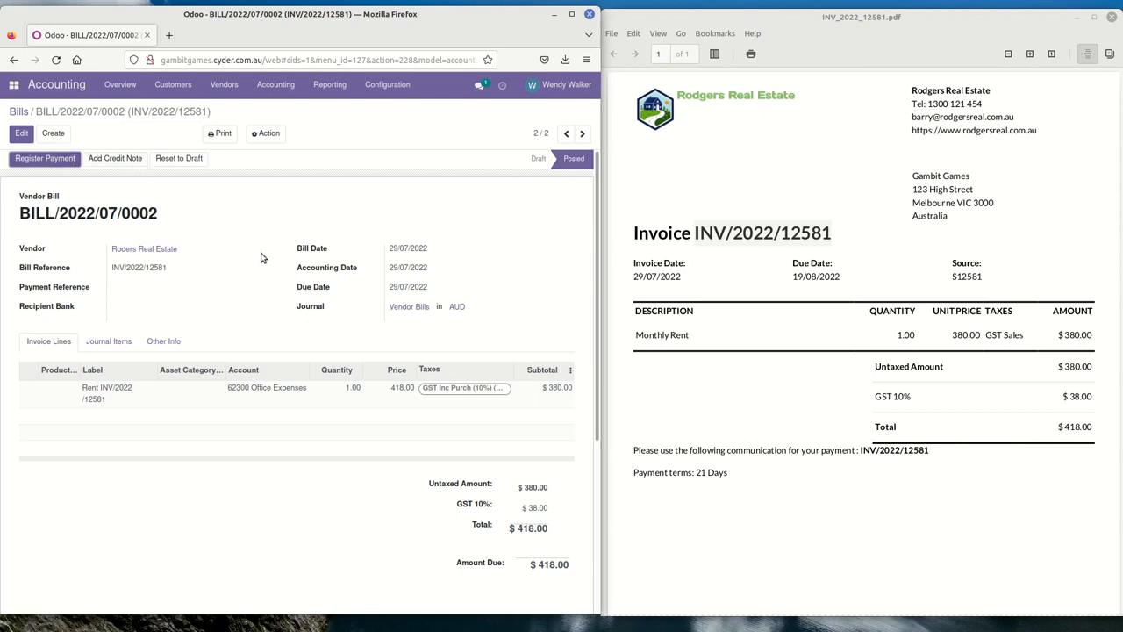
click(15, 113)
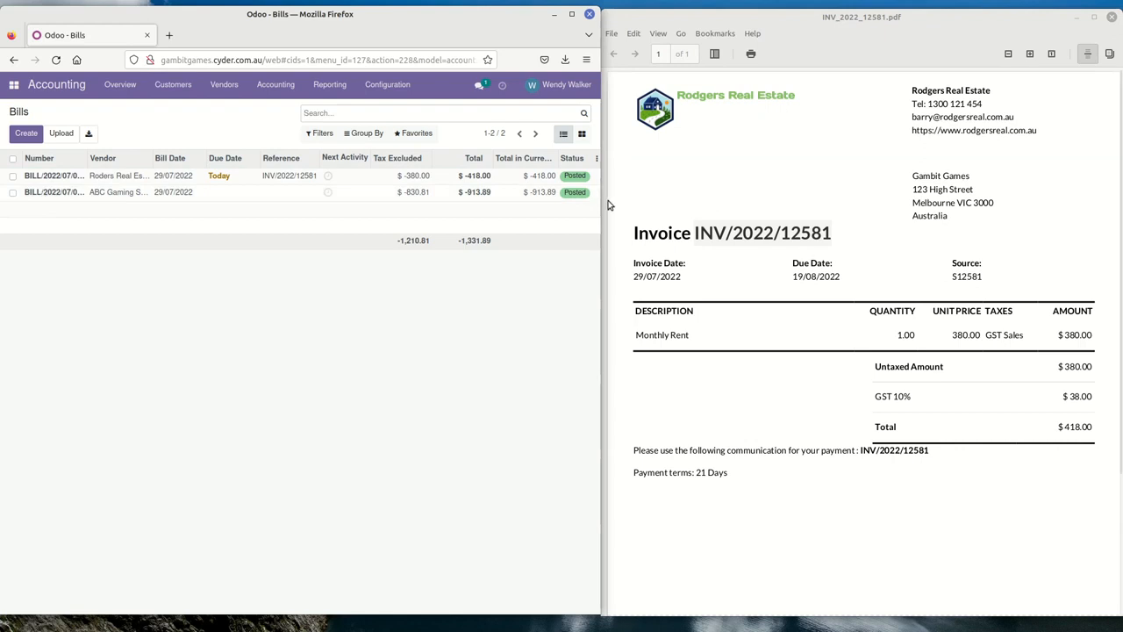
Widen the browser window and show the Payment Status column in the bills list.
drag(598, 206, 921, 167)
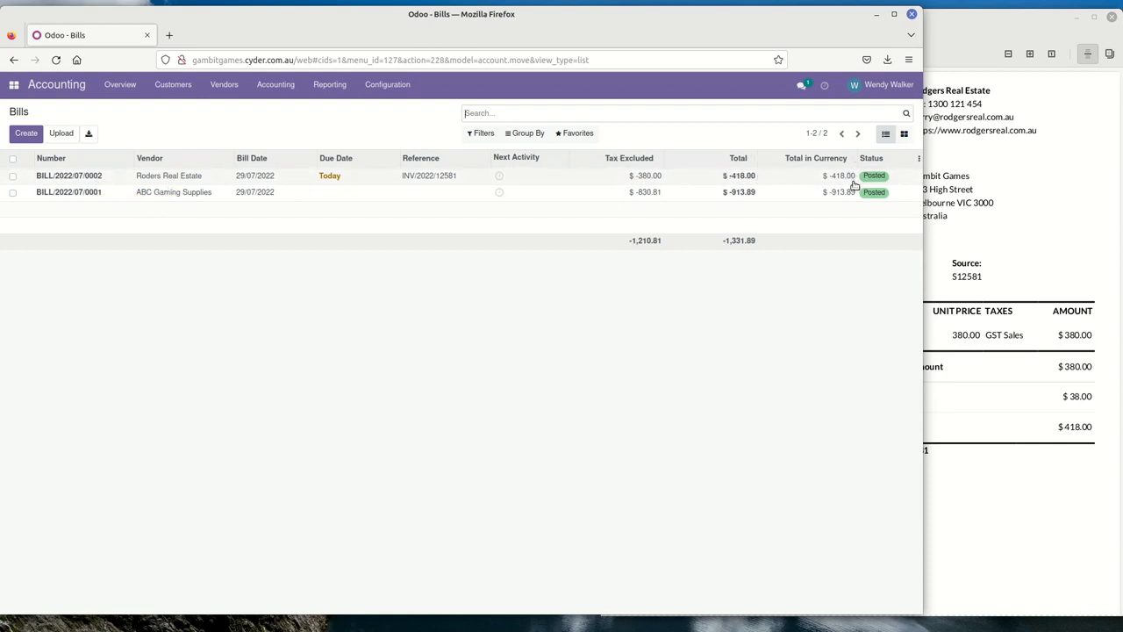
click(919, 159)
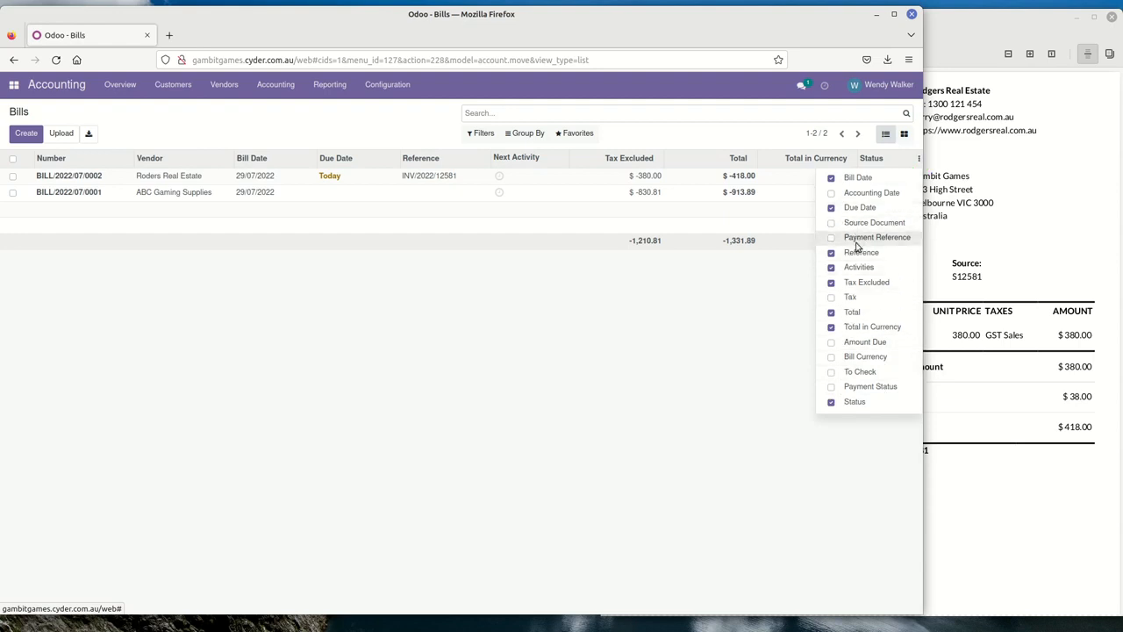
click(832, 387)
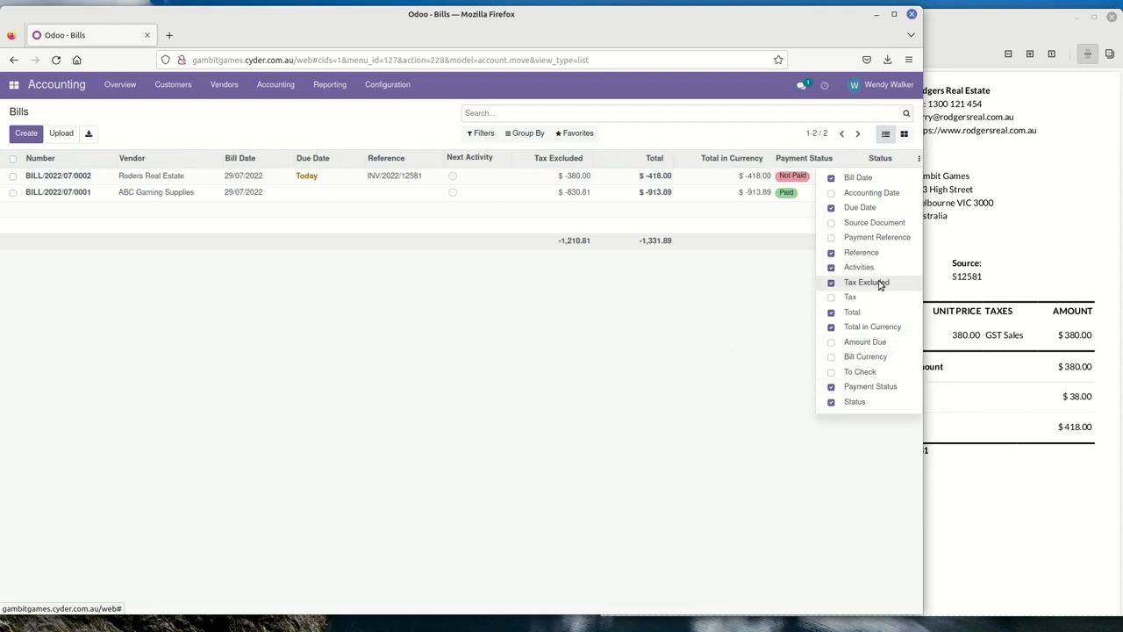
click(704, 364)
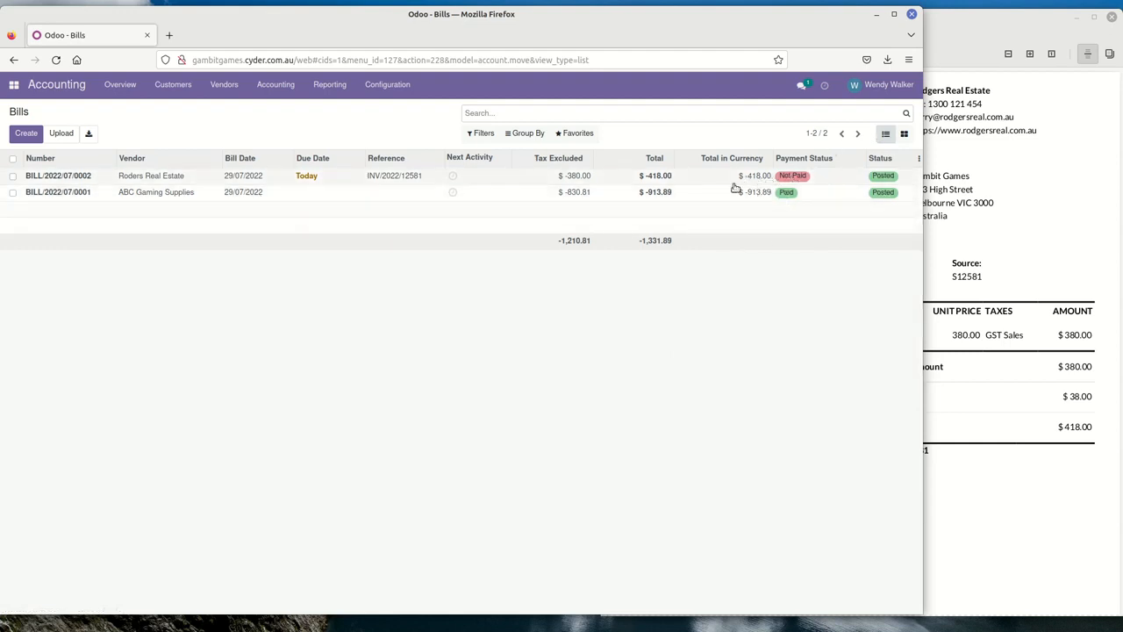
click(145, 178)
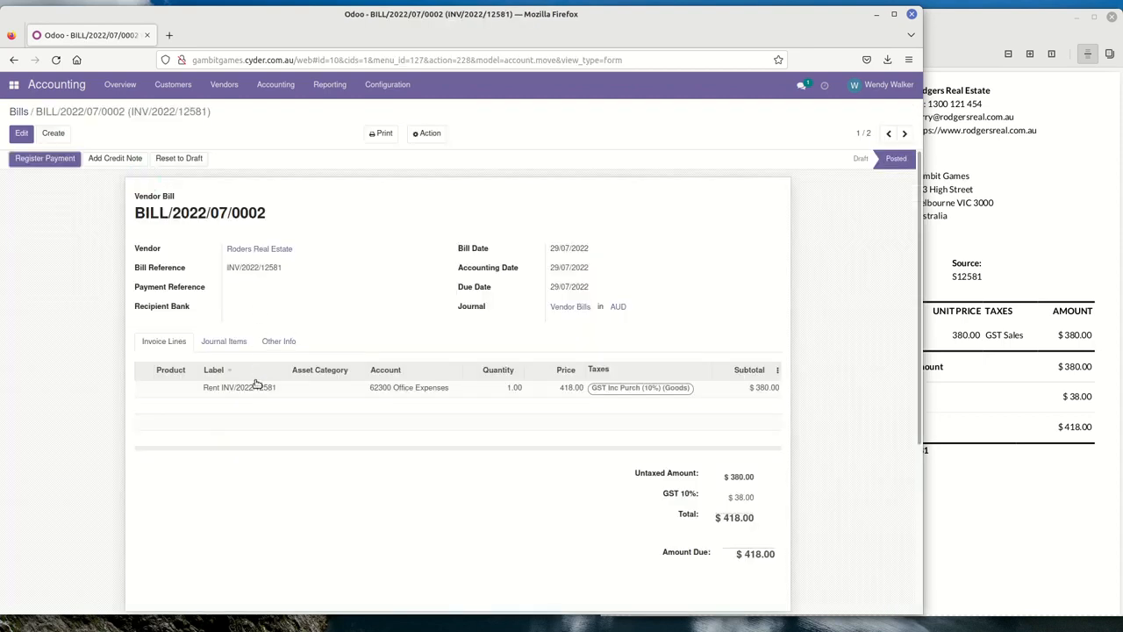
click(36, 160)
click(223, 85)
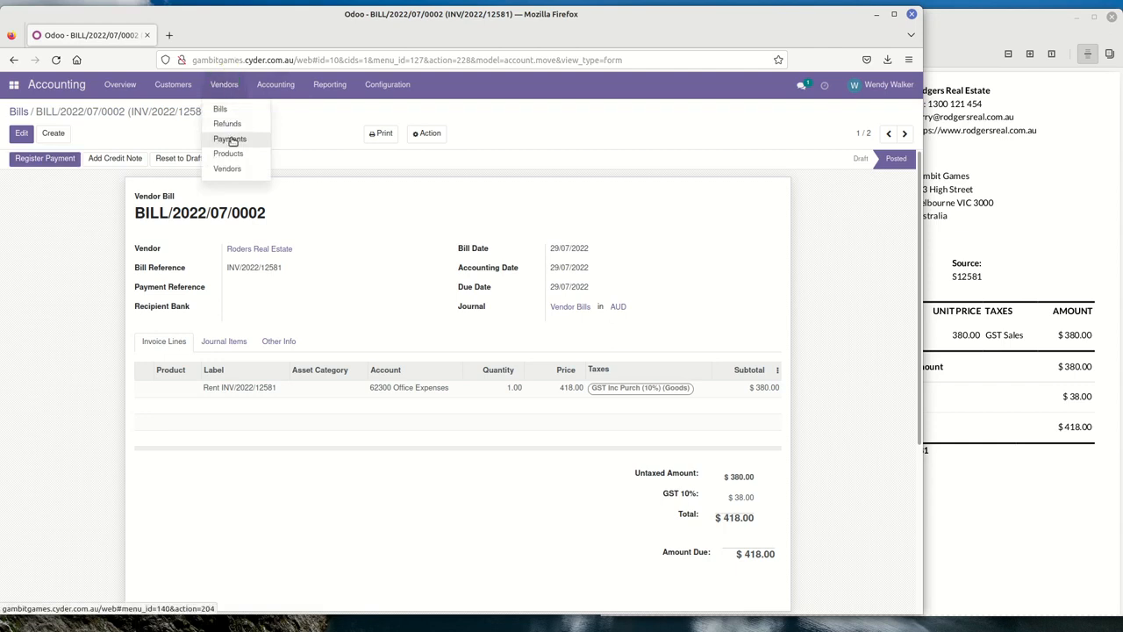
click(230, 139)
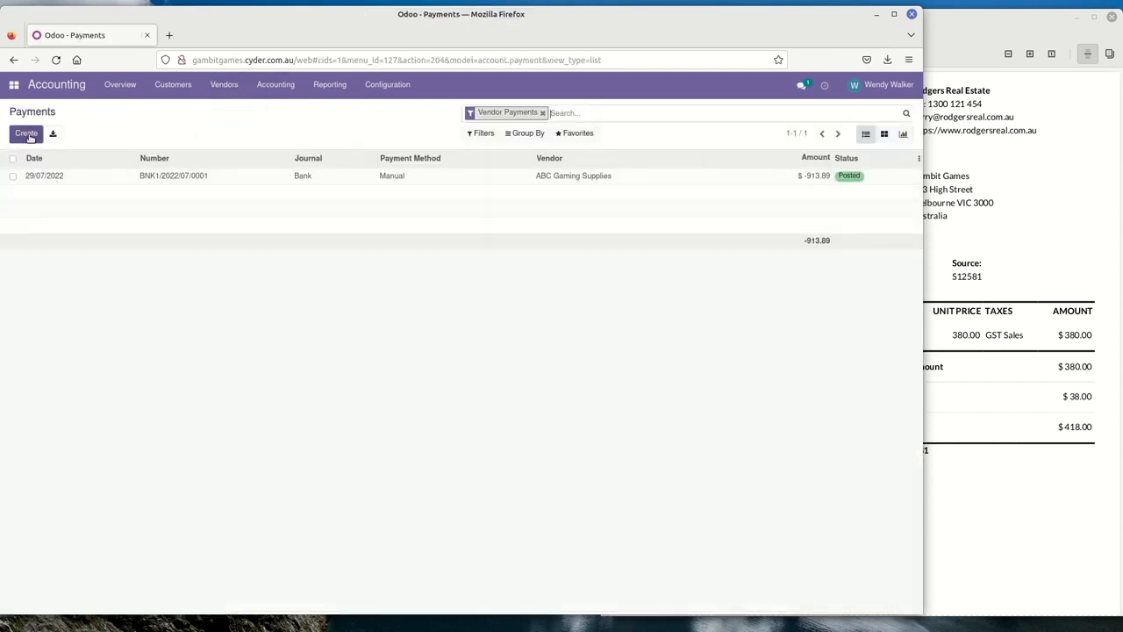
click(25, 133)
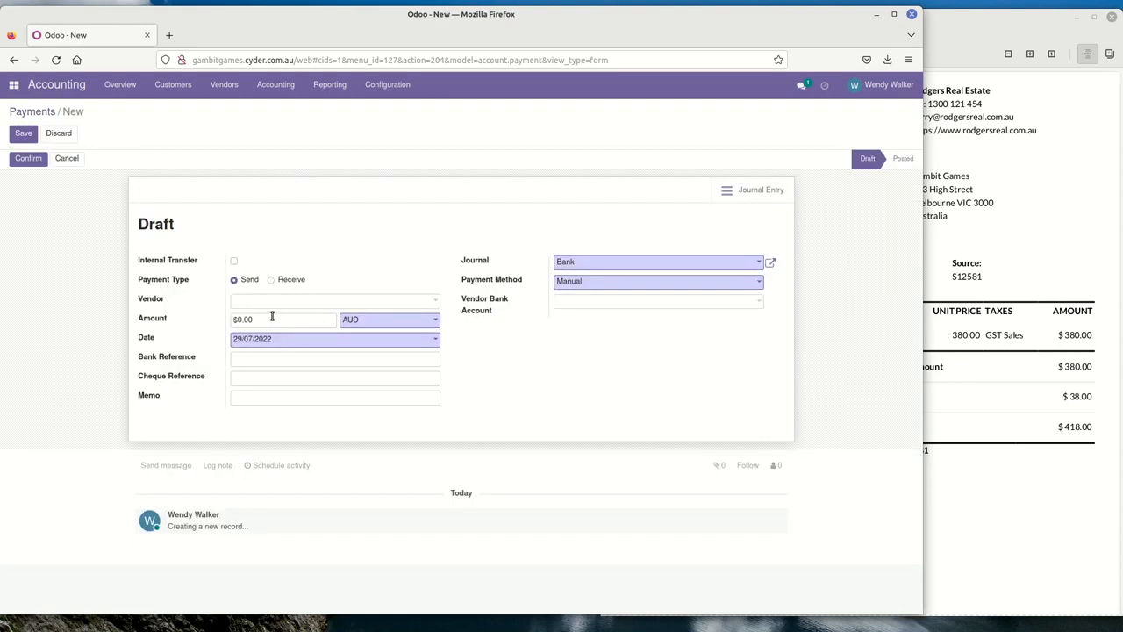
click(252, 397)
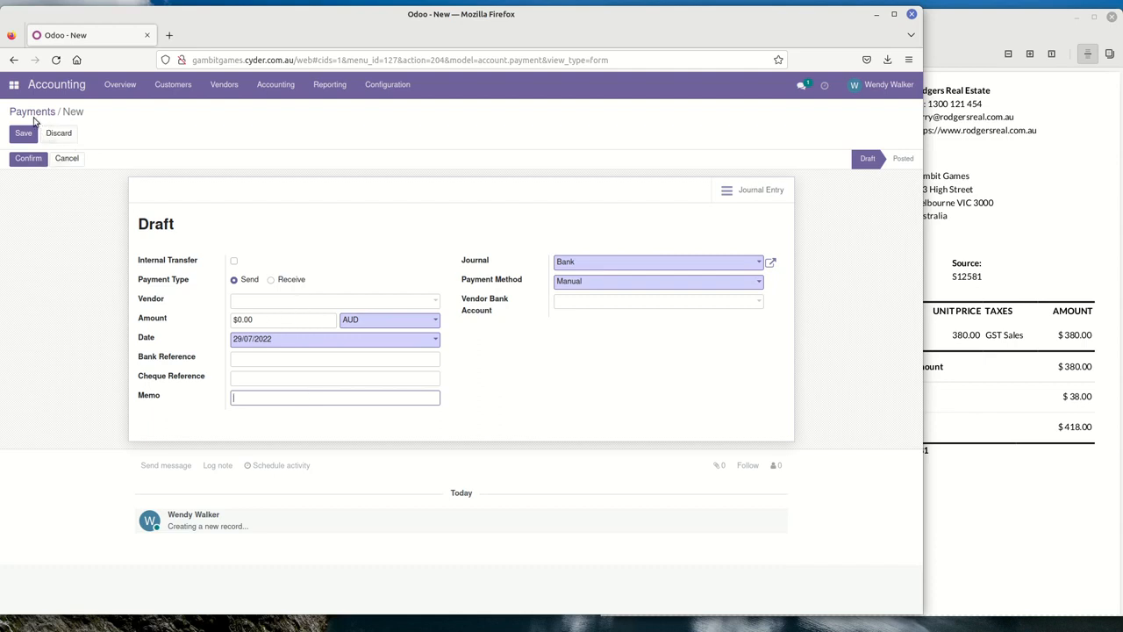
click(215, 85)
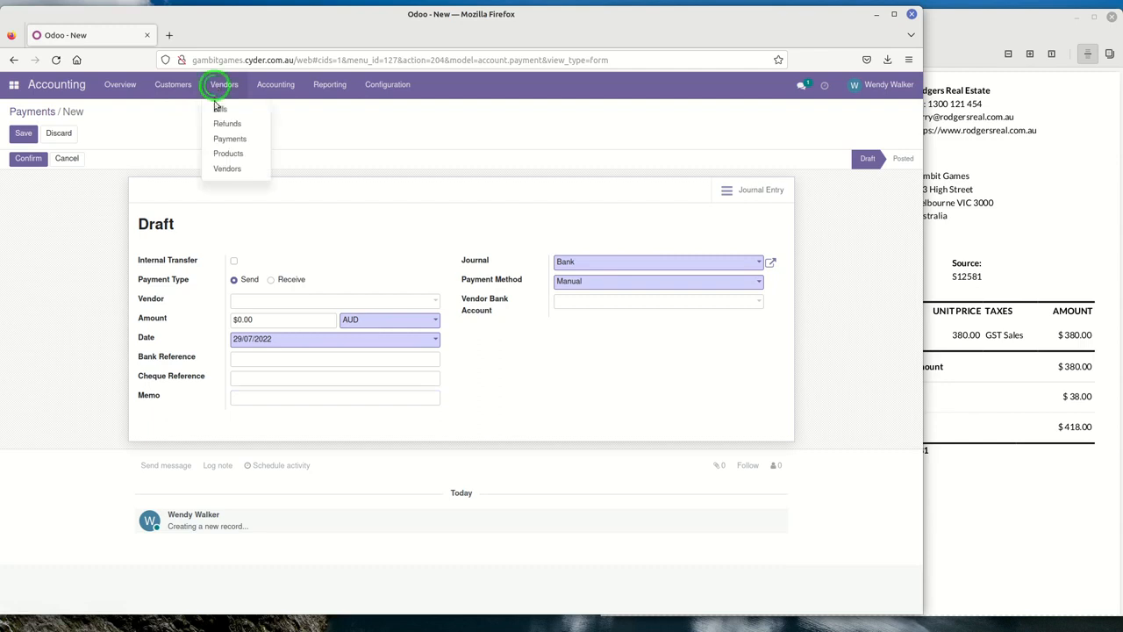
click(214, 107)
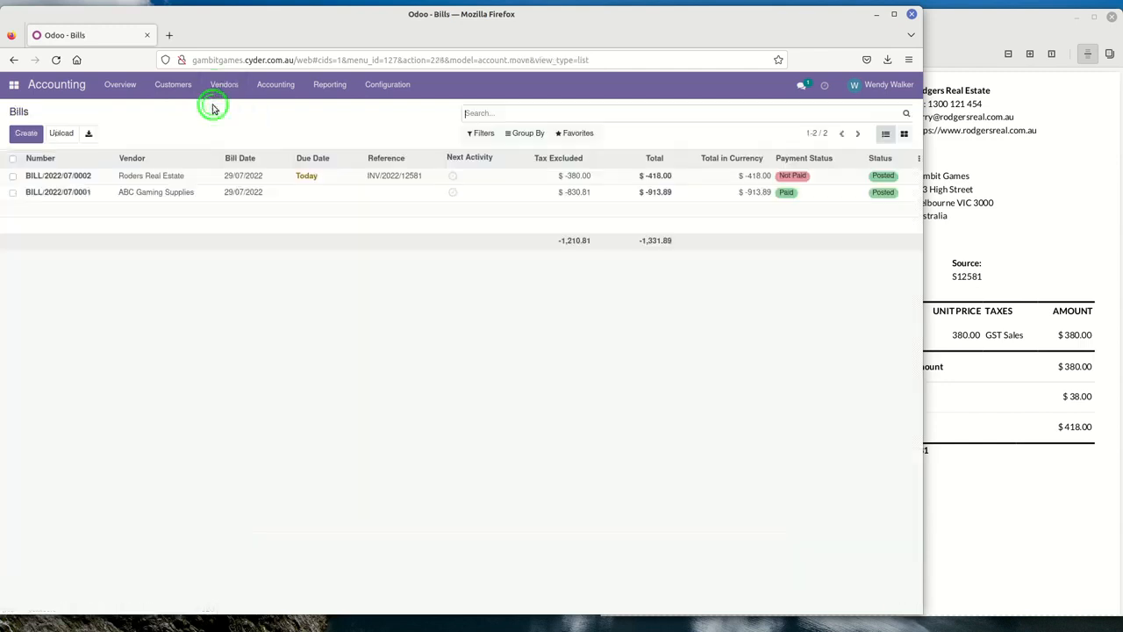
Register the full $418.00 Bank payment dated 29/07/2022 on the Roders Real Estate bill and return to the bills list.
click(138, 179)
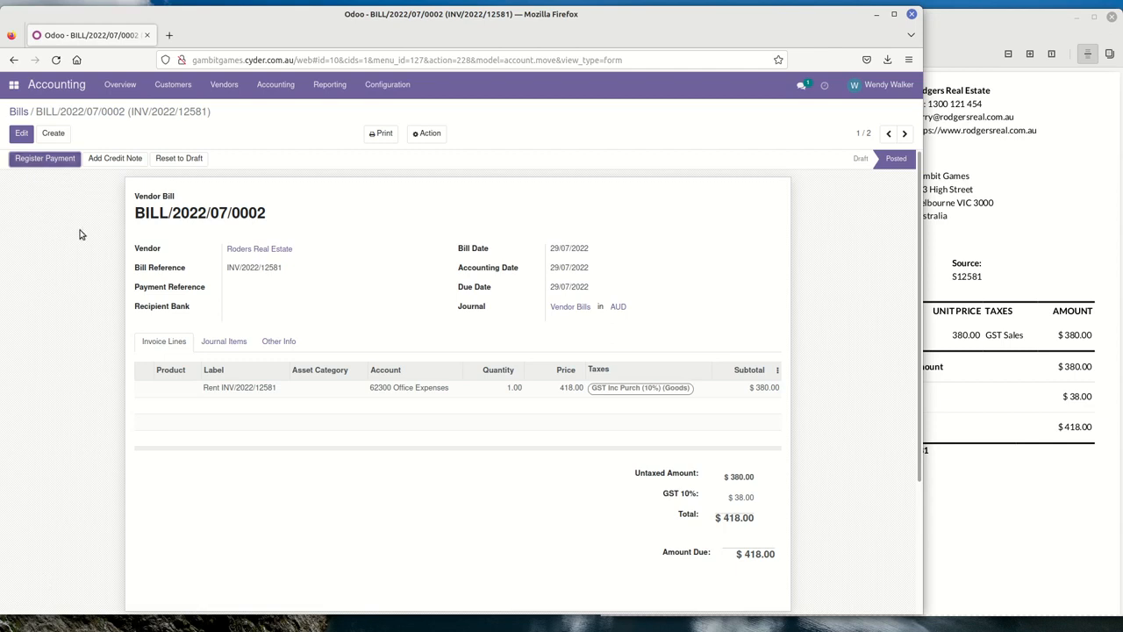
click(32, 160)
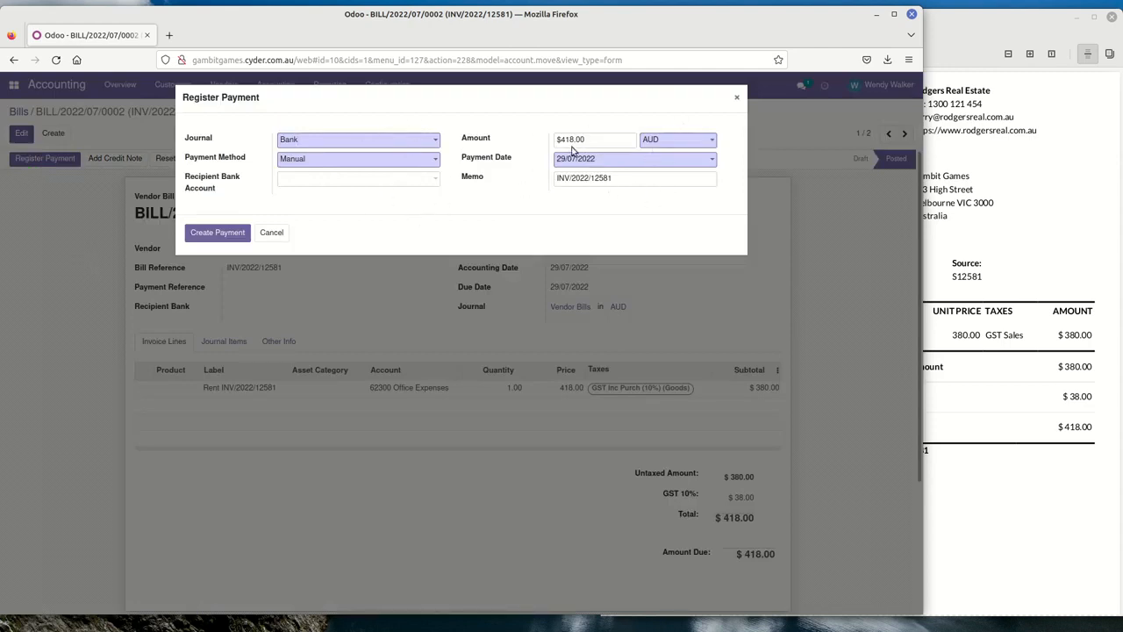
click(220, 233)
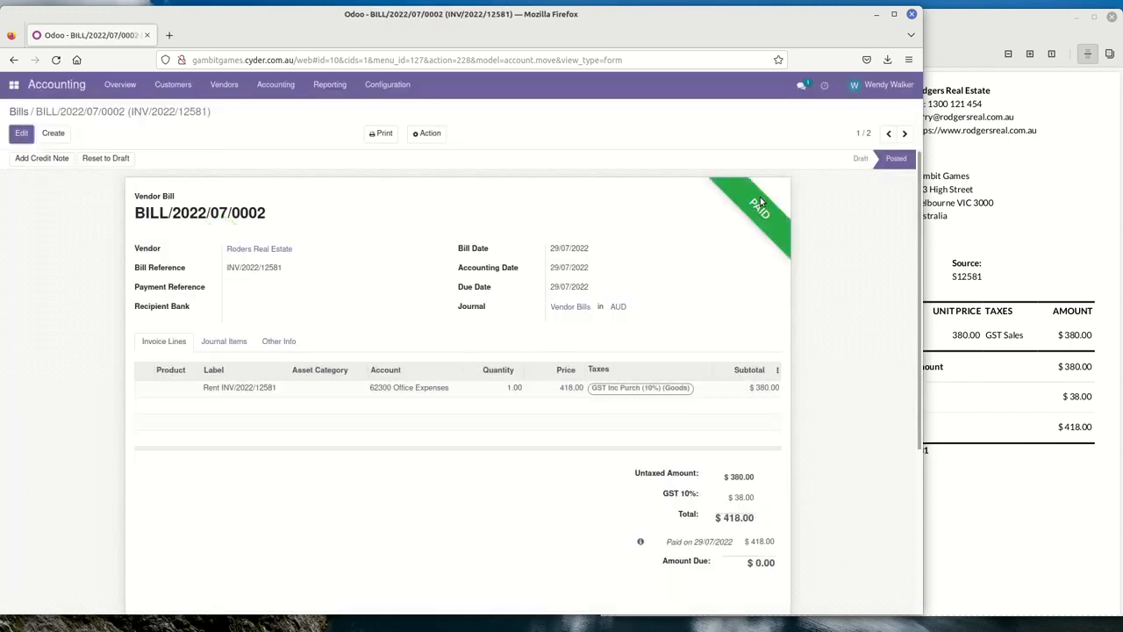
click(85, 298)
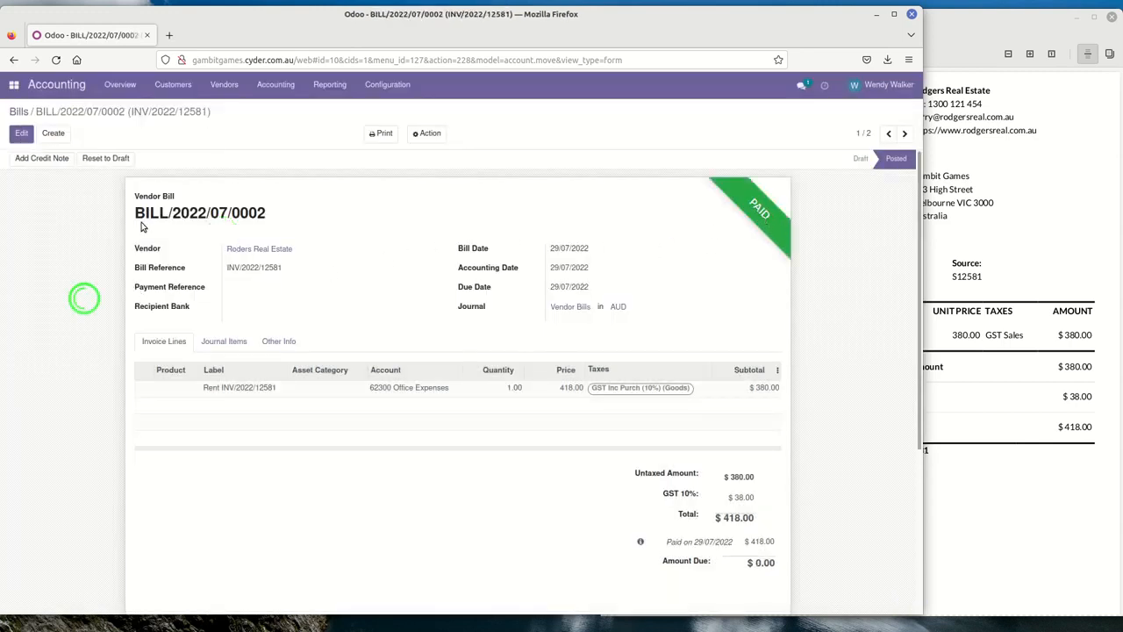
click(20, 111)
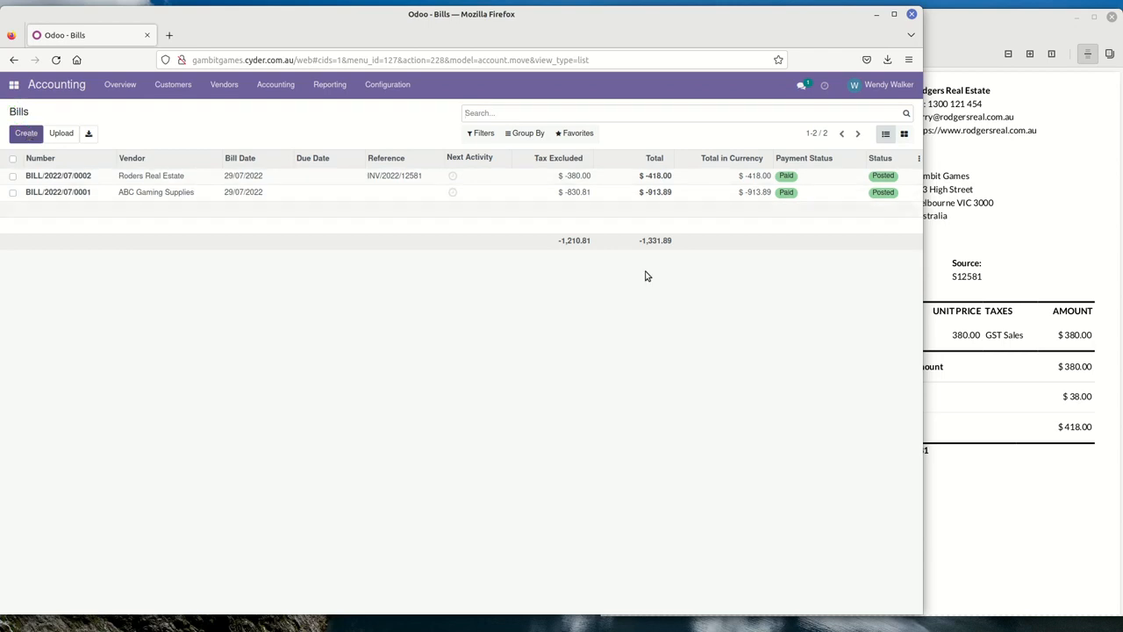
Close the rent invoice PDF, bring up INV_2022_10421.pdf, and create a new vendor bill.
click(1035, 250)
click(1112, 19)
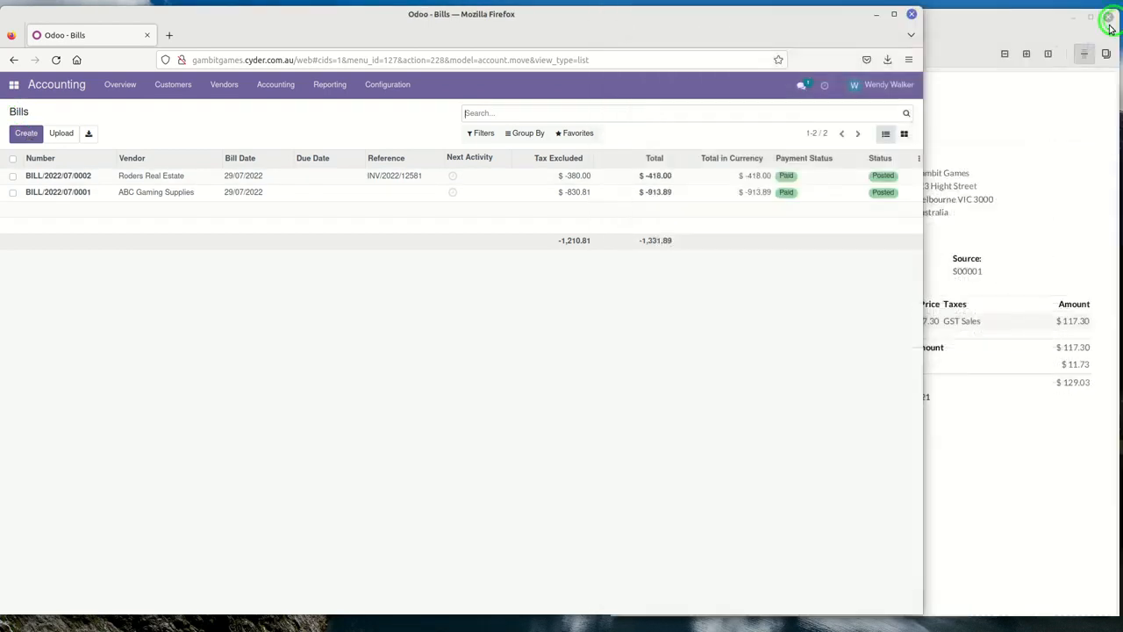
click(1011, 120)
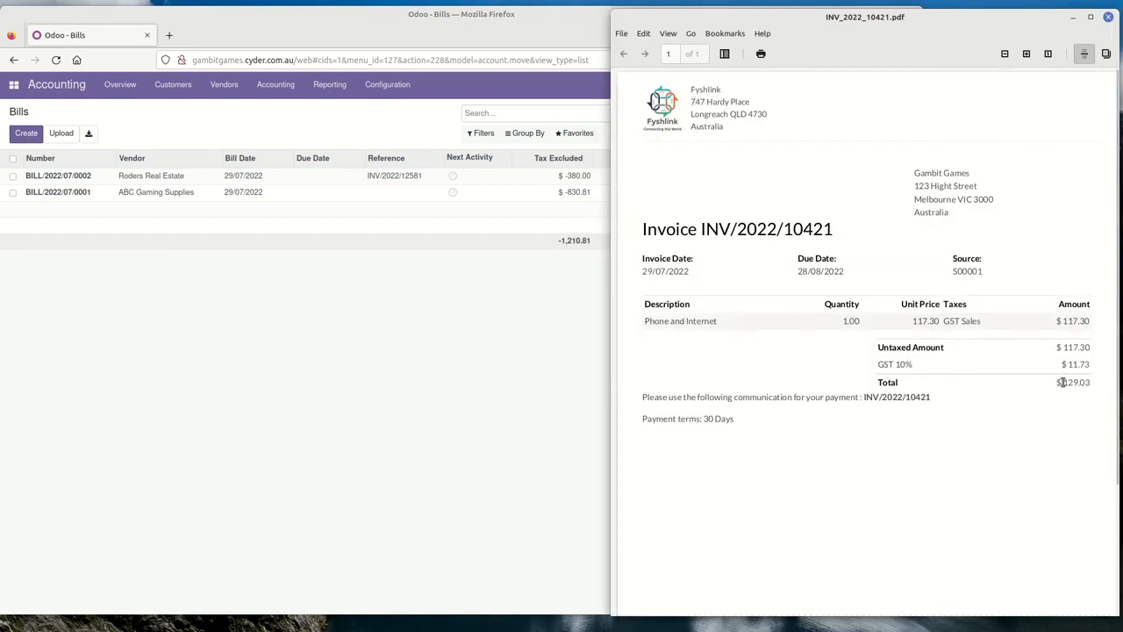
click(331, 341)
click(27, 132)
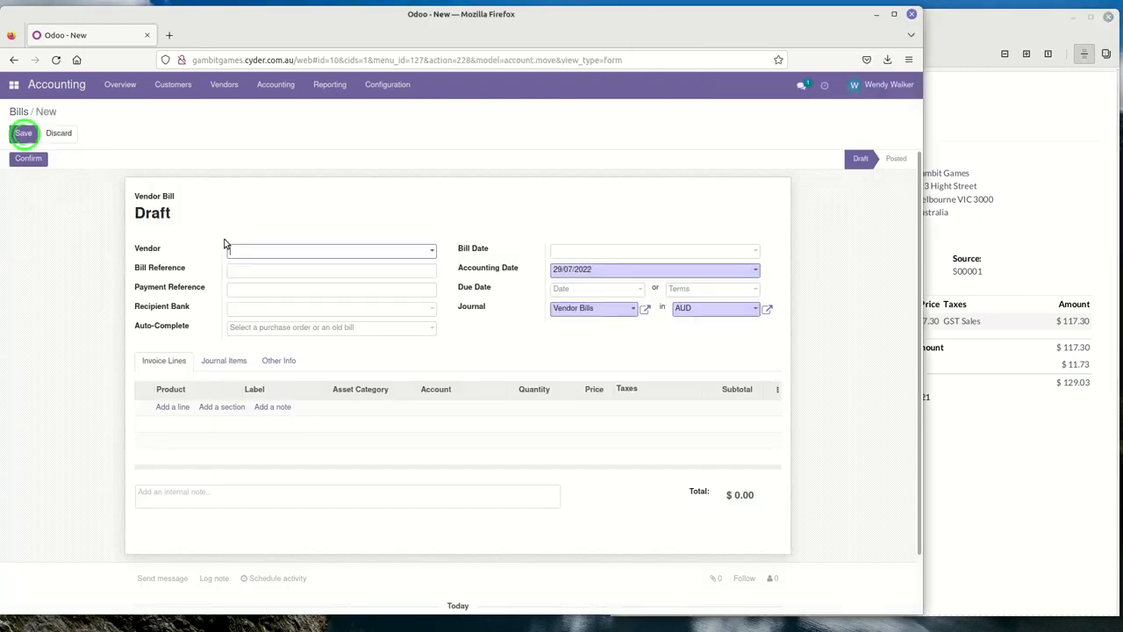
Copy the vendor name Fyshlink from the invoice PDF and narrow the browser window to fit beside it.
click(1057, 194)
drag(727, 87, 692, 89)
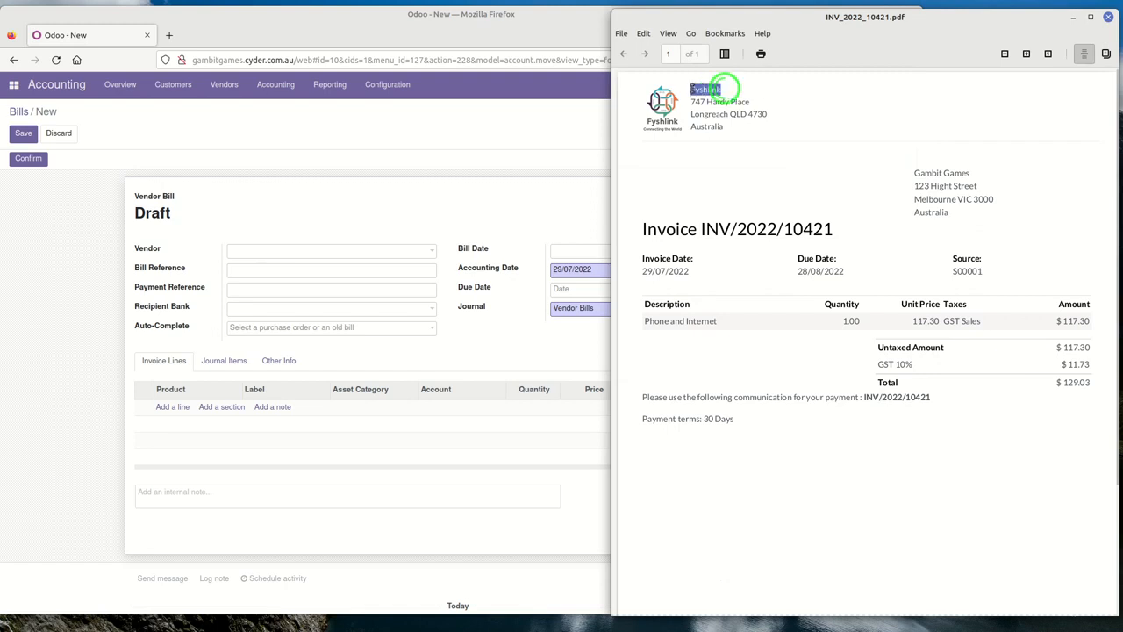
right_click(720, 88)
click(717, 160)
click(534, 146)
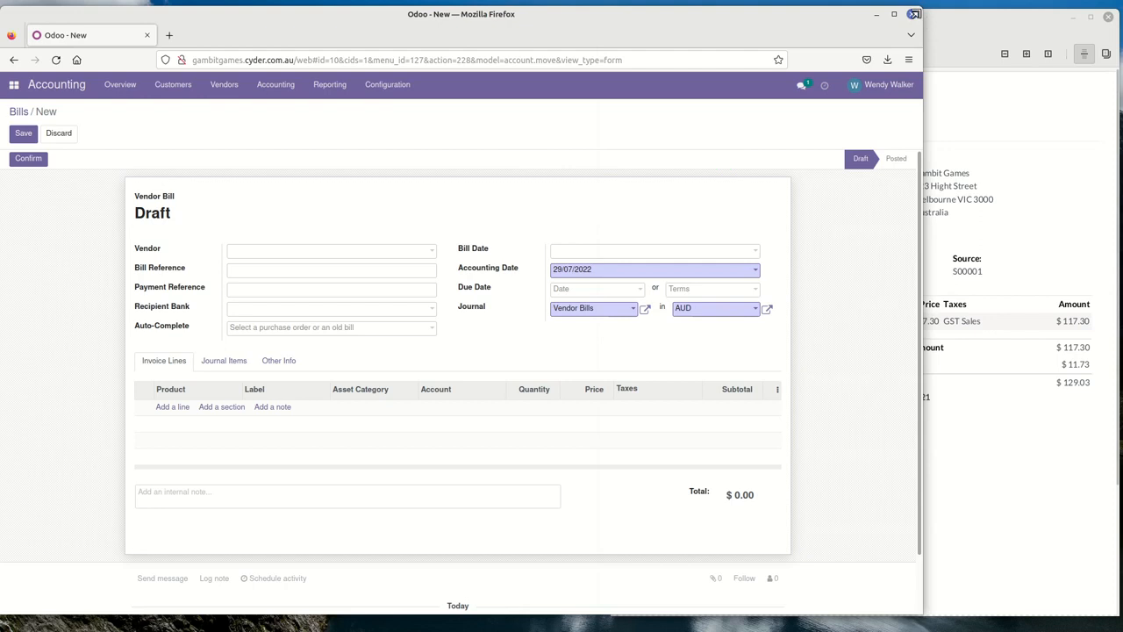
drag(914, 13, 608, 18)
Create Fyshlink as a new company vendor on the bill and set the bill date to 29/07/2022.
click(146, 261)
text(Fyshlink)
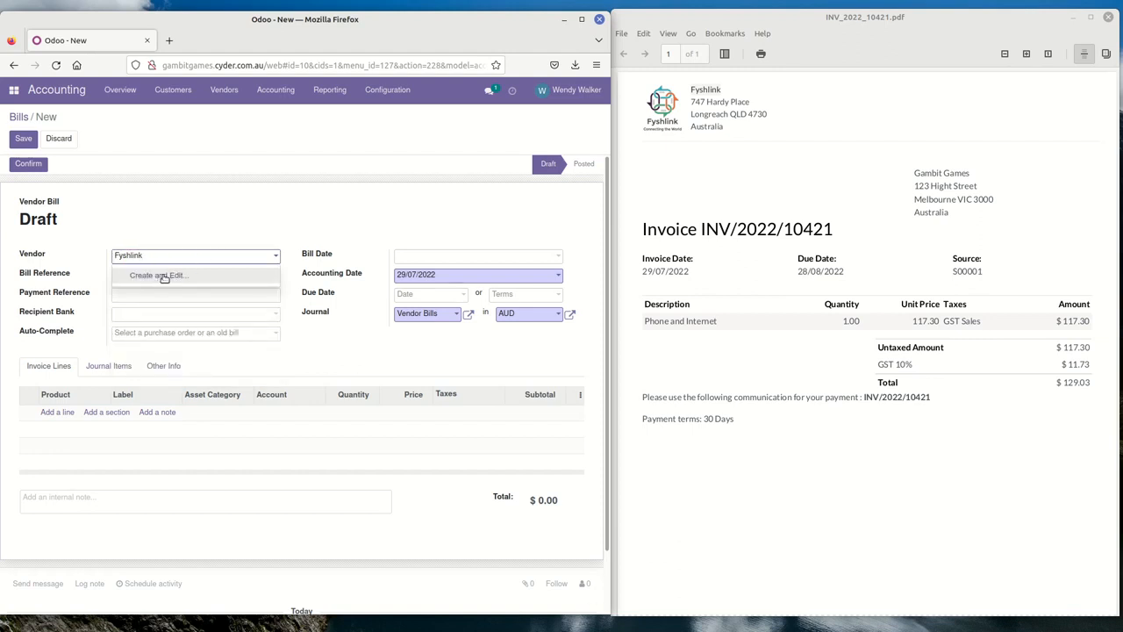
click(164, 276)
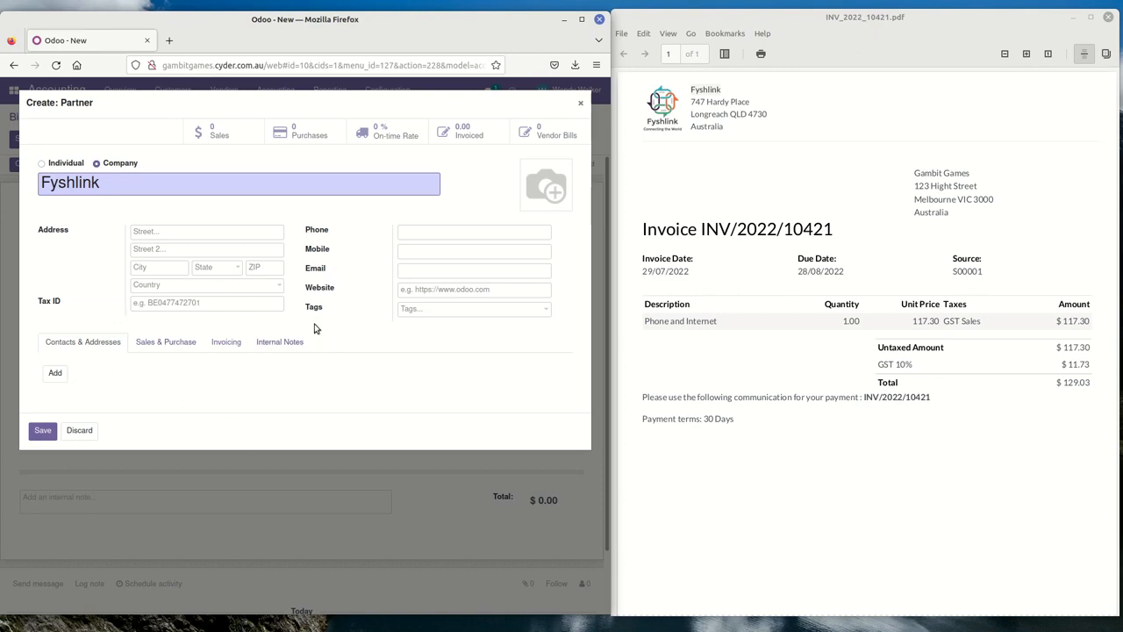
click(42, 432)
click(41, 431)
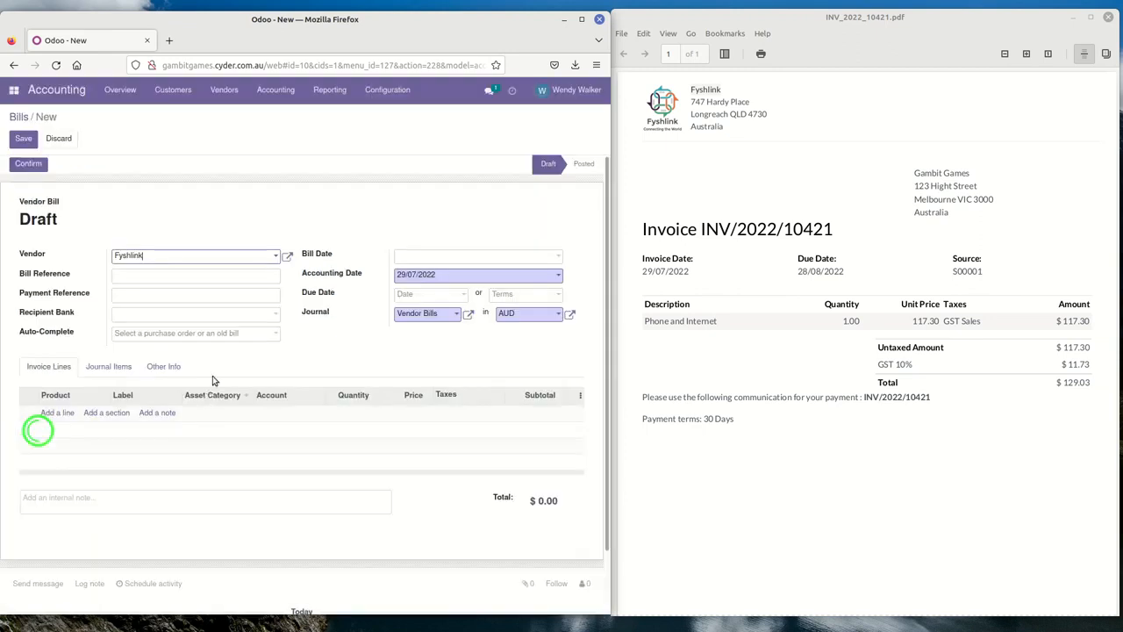
click(436, 258)
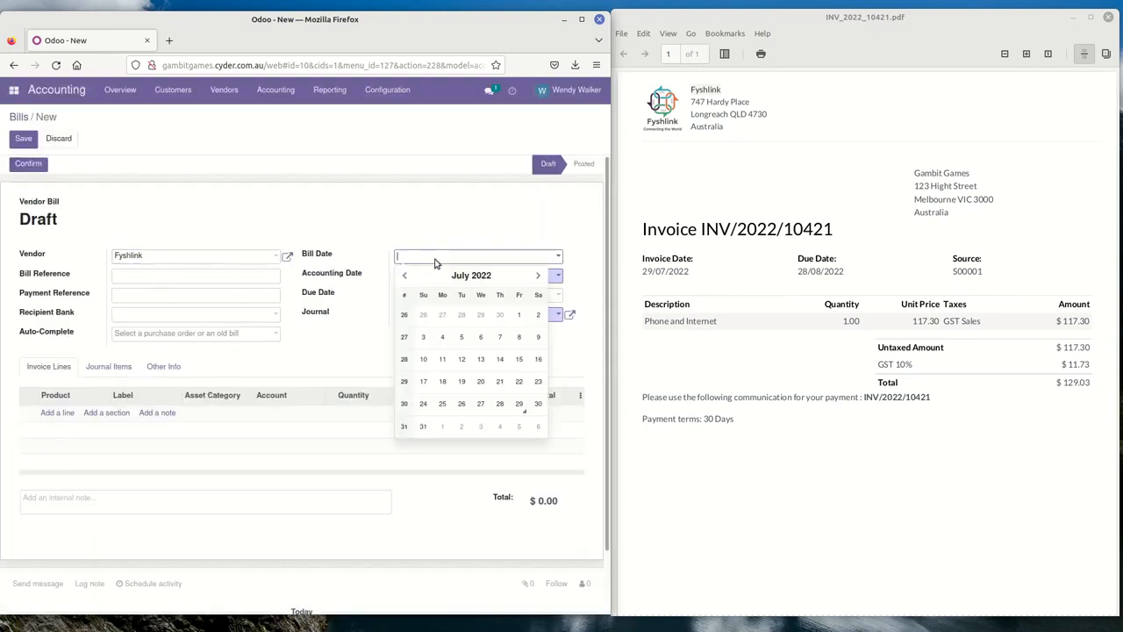
click(517, 403)
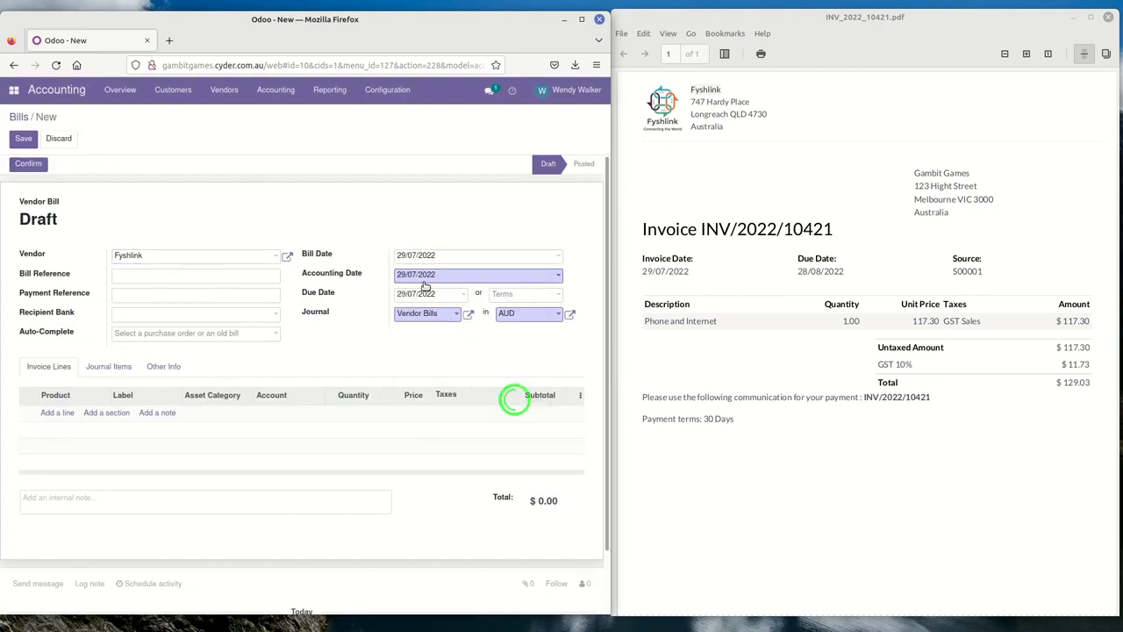
Add an invoice line labelled Phone and Internet to the Fyshlink bill.
click(55, 413)
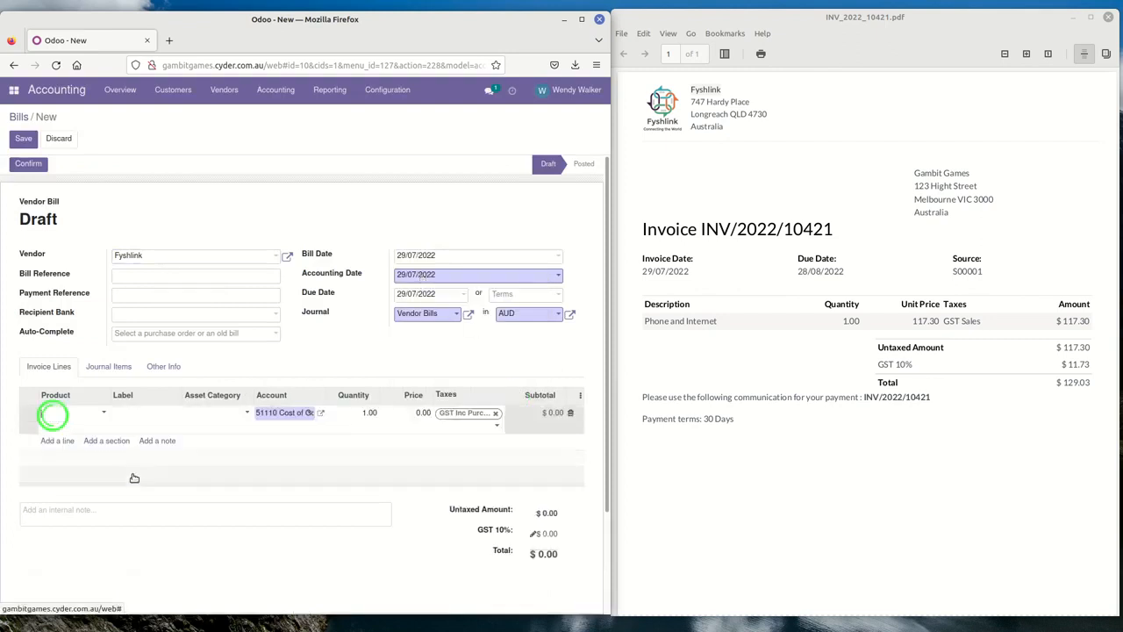
click(127, 415)
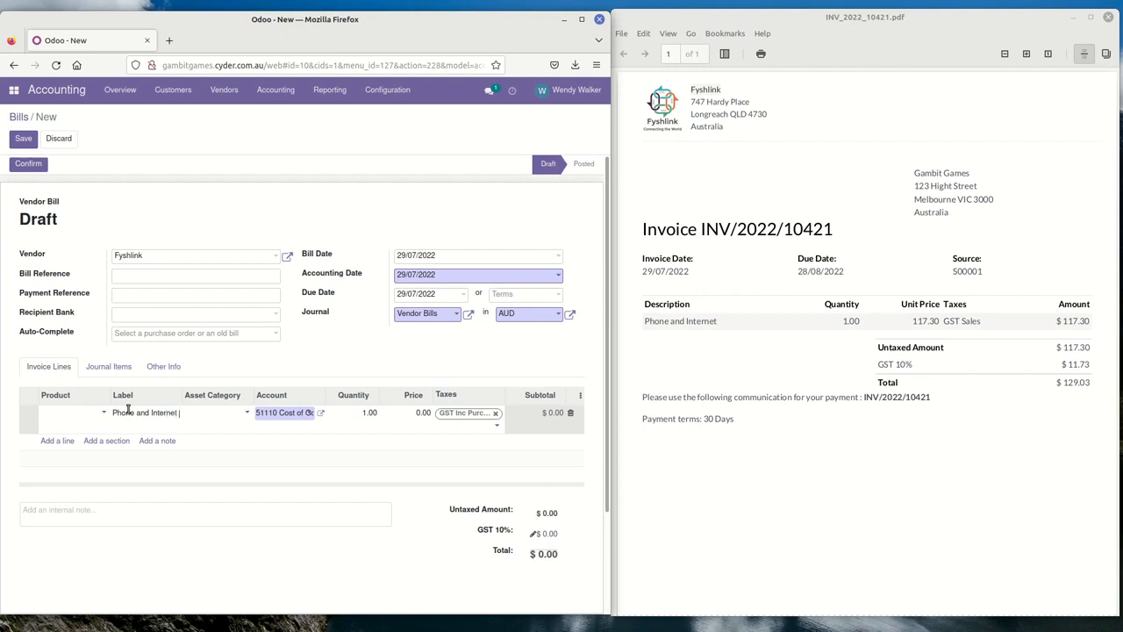
Copy the number INV/2022/10421 from the invoice PDF into the bill reference and append it to the line's label.
mouse_move(842, 226)
mouse_down()
mouse_move(712, 228)
mouse_move(834, 228)
mouse_up()
right_click(804, 229)
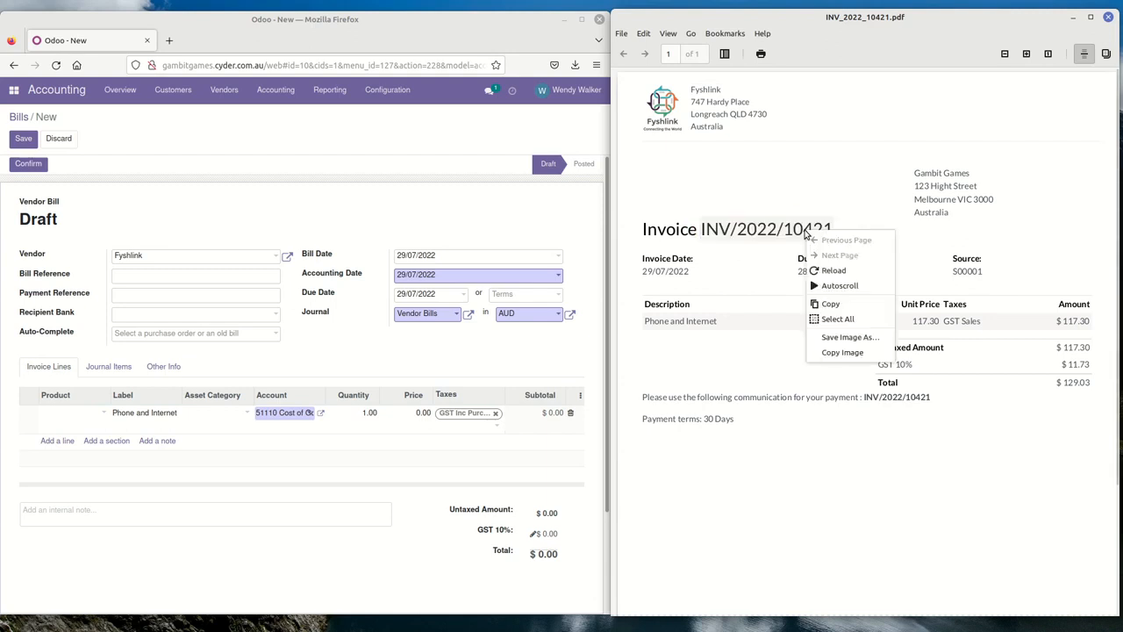
click(830, 303)
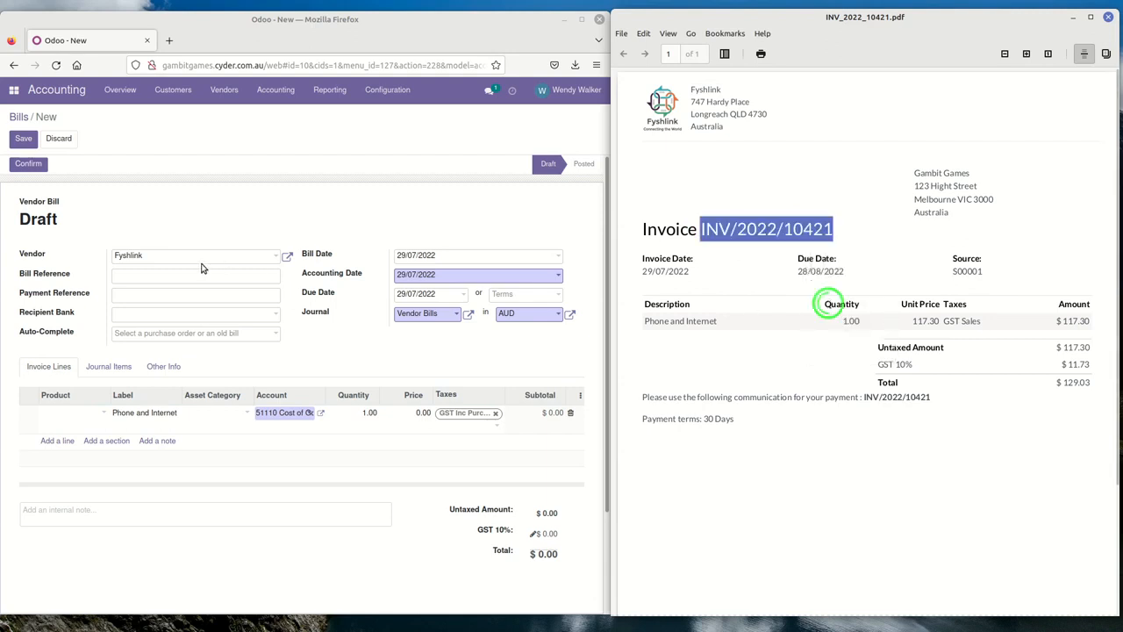
click(131, 276)
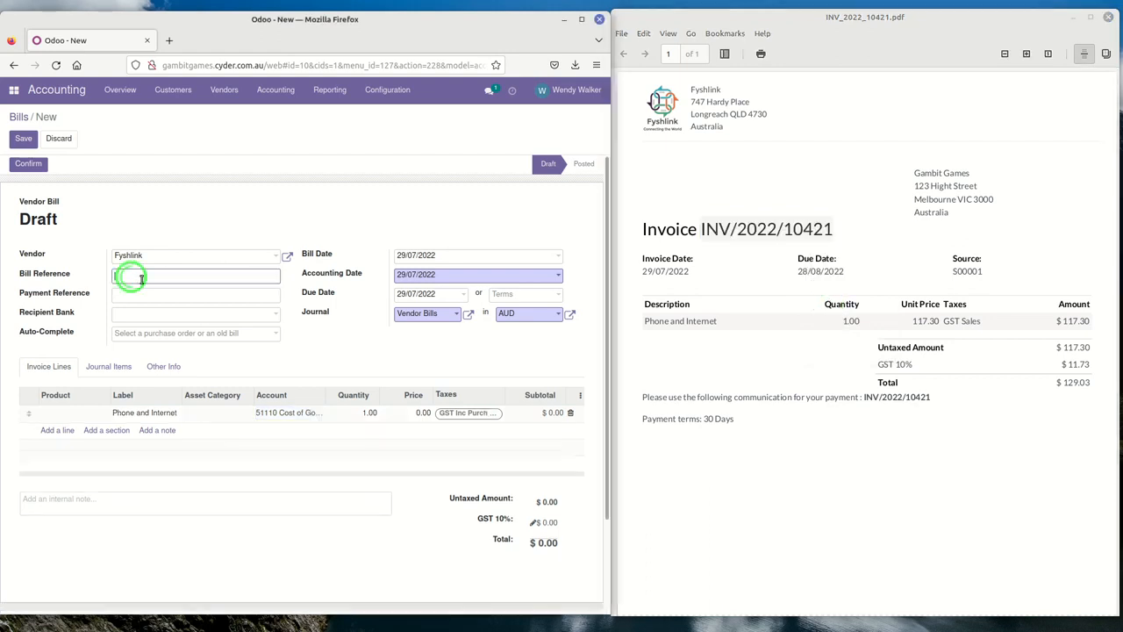
key(ctrl+v)
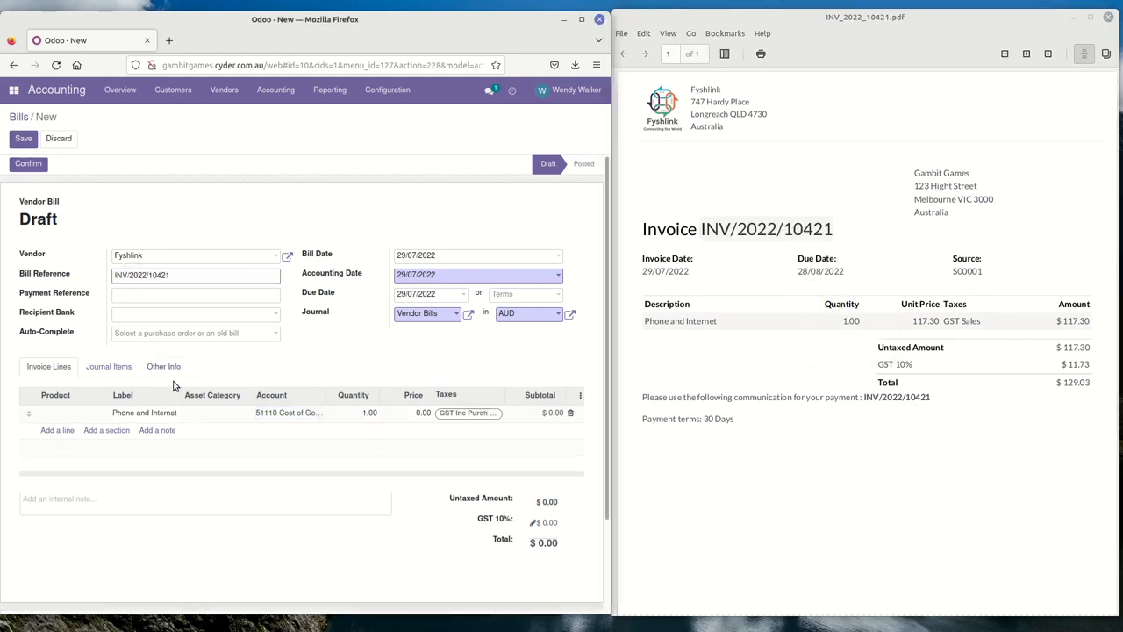
click(175, 413)
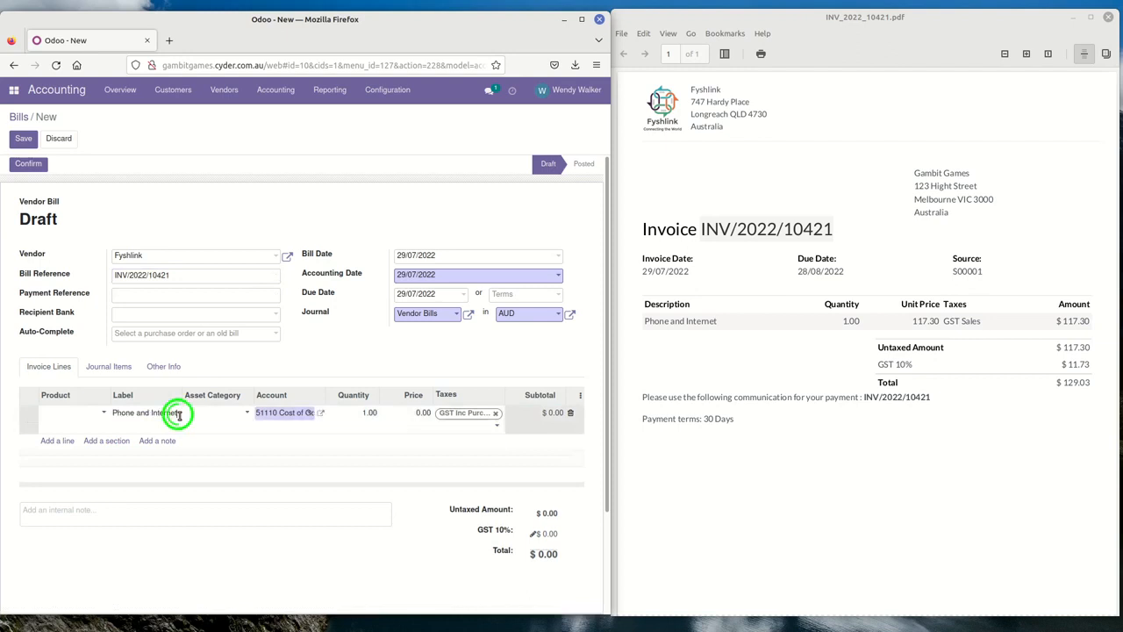
key(ctrl+v)
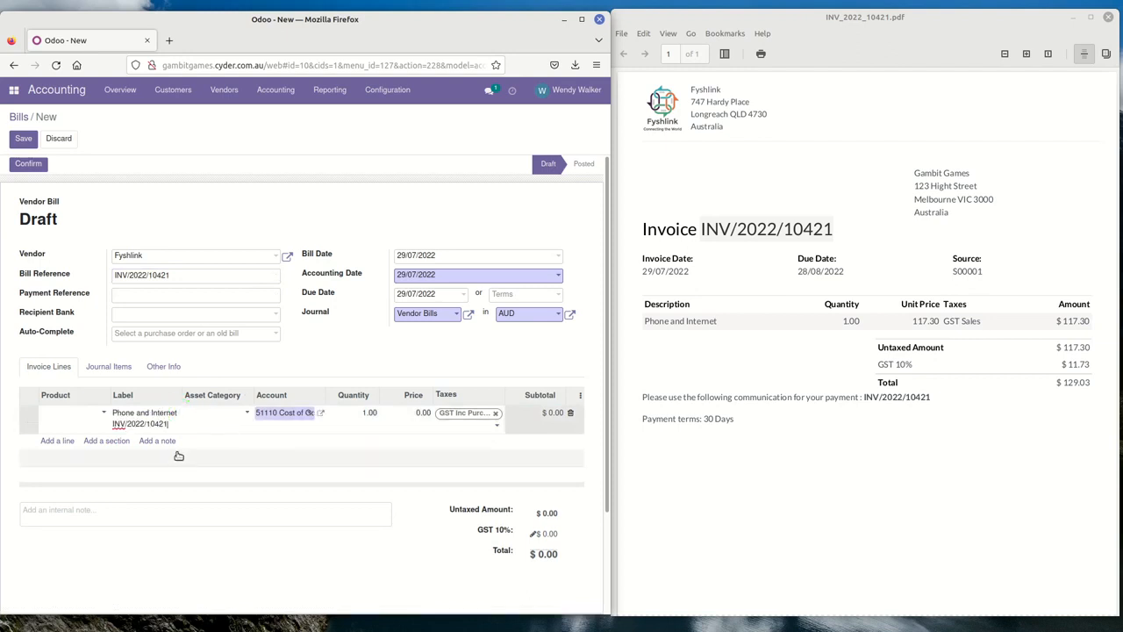
Set the Phone and Internet line's account to 62800 Telephone and its price to 129.03.
click(291, 417)
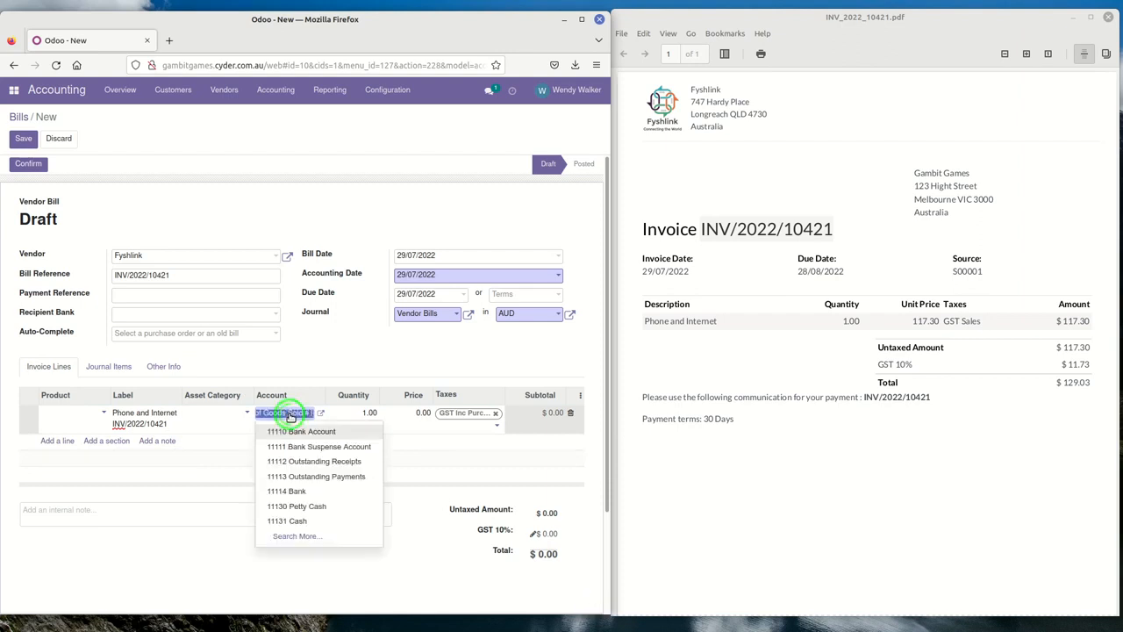
text(tel)
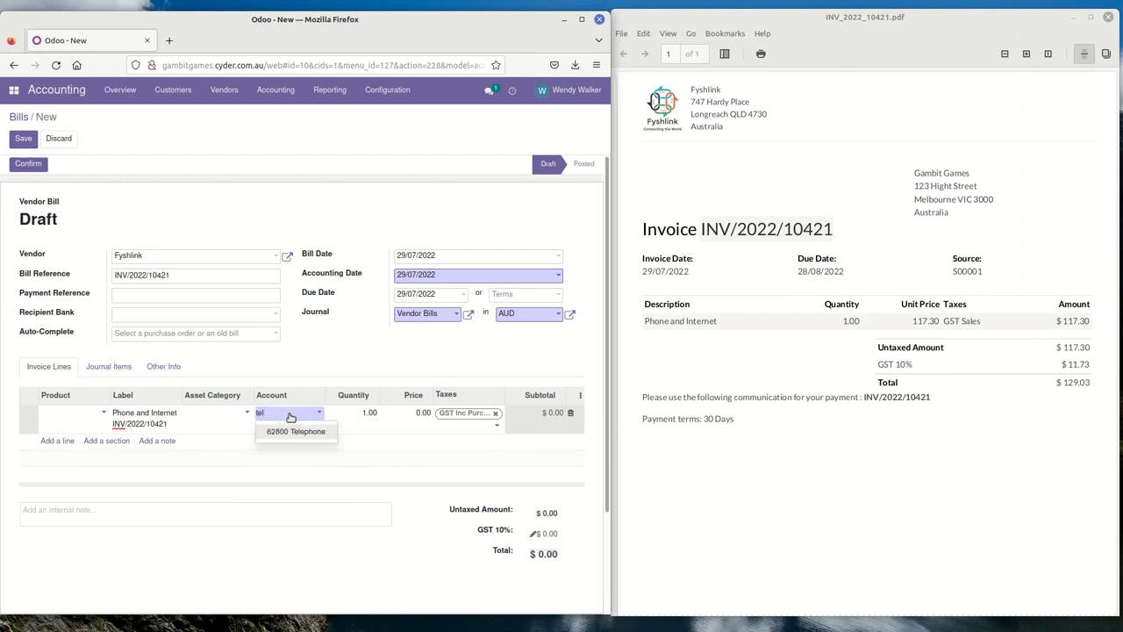
click(301, 432)
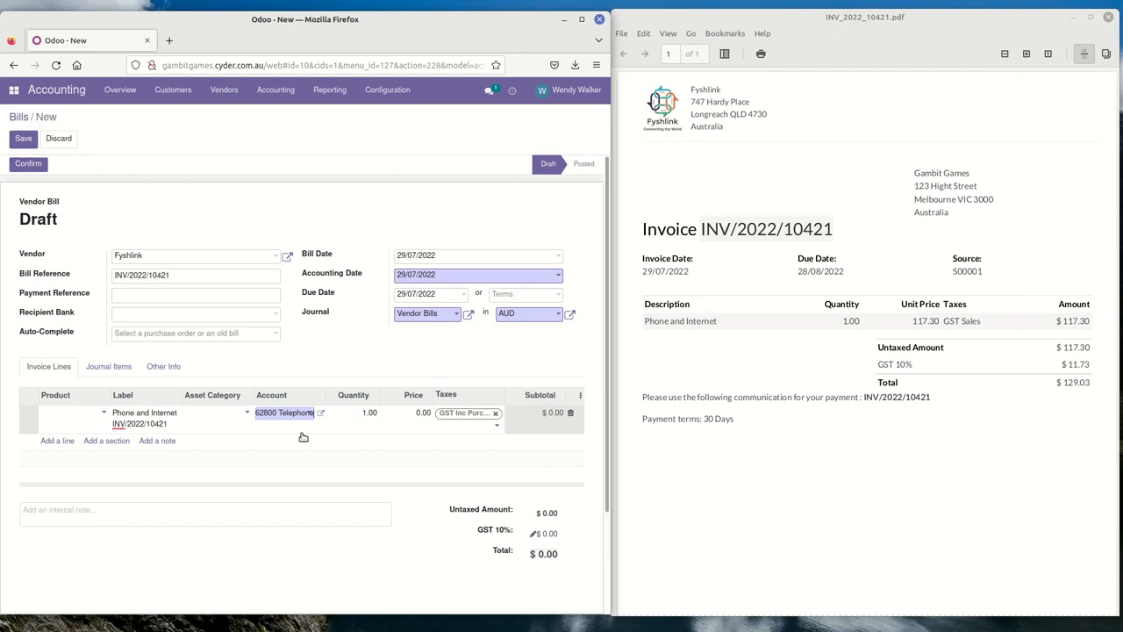
click(418, 413)
text(12)
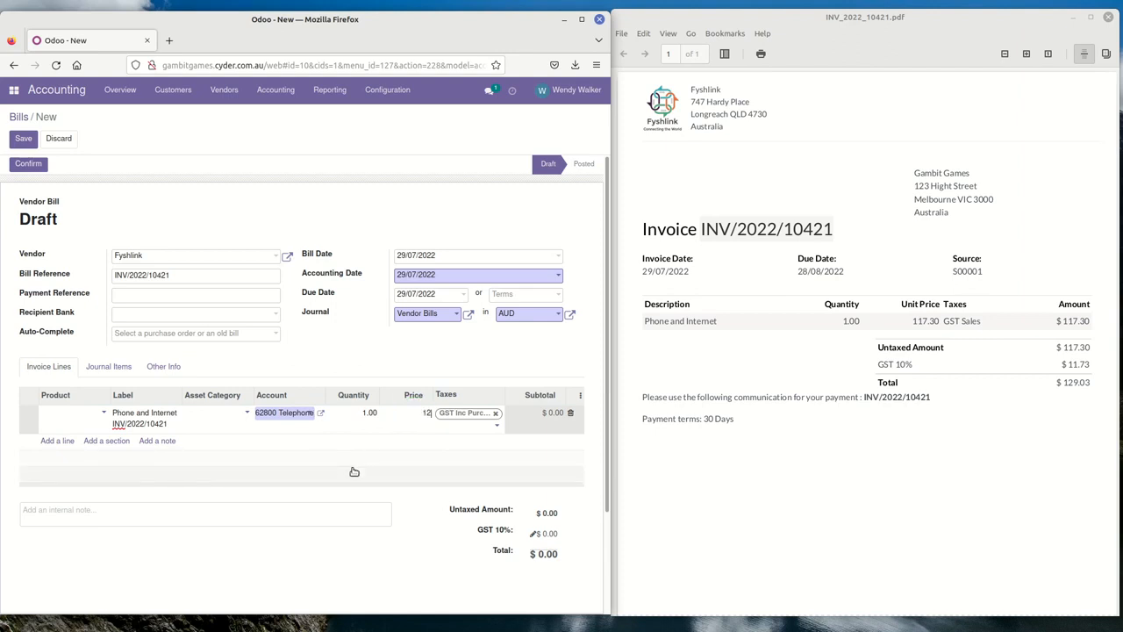
text(9.03)
click(446, 362)
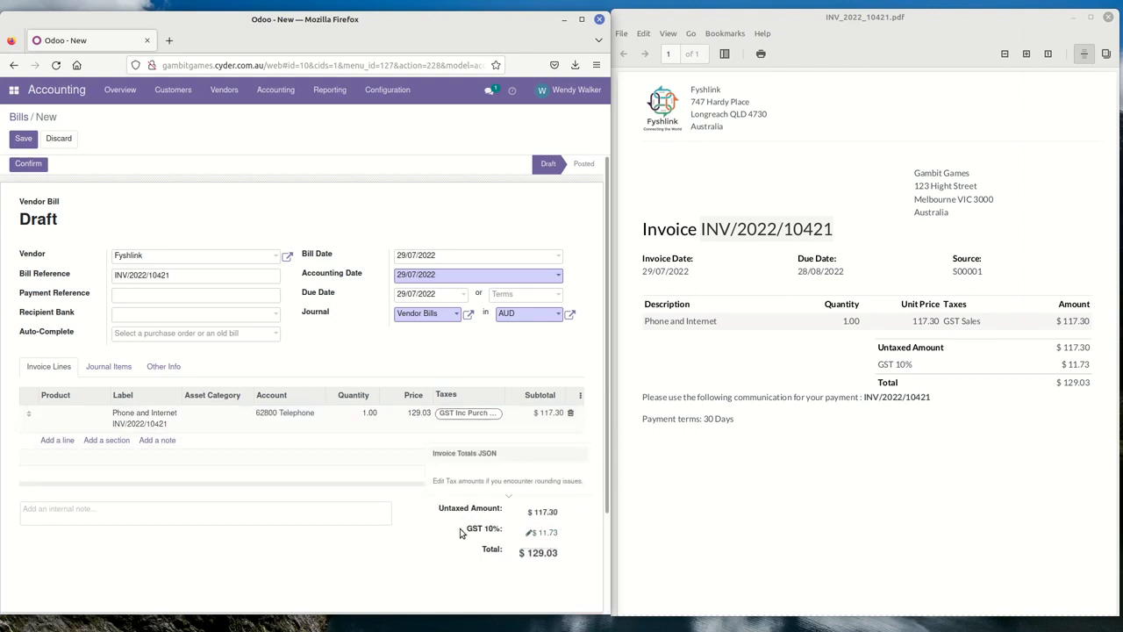
click(301, 553)
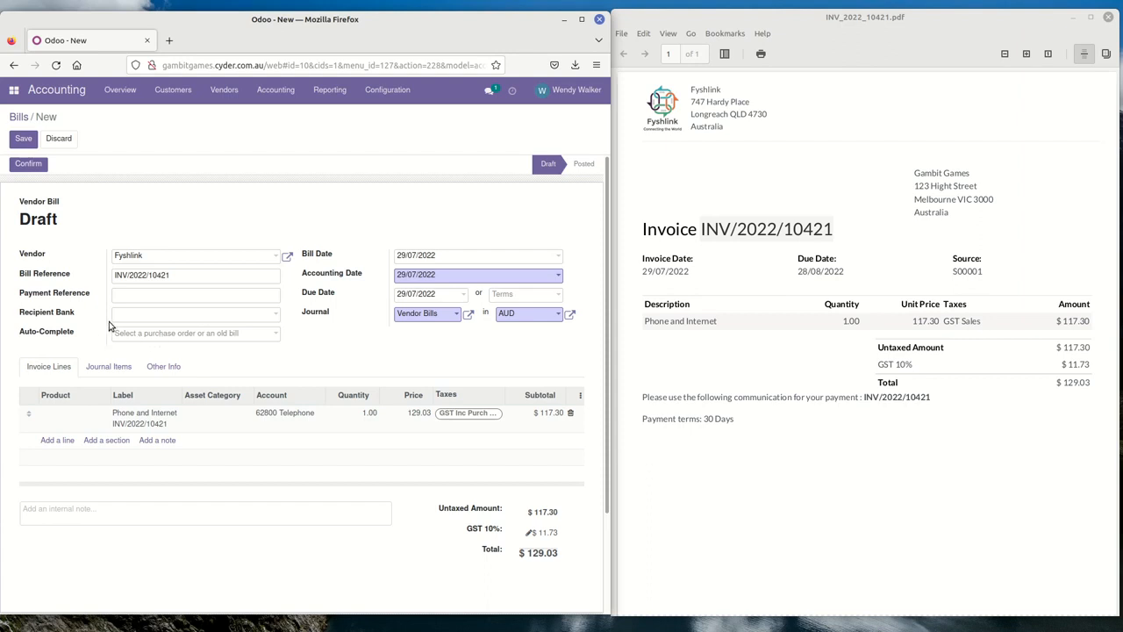
Confirm the Fyshlink bill and pay the full $129.03 from Bank dated 29/07/2022, returning to the bills list.
click(26, 165)
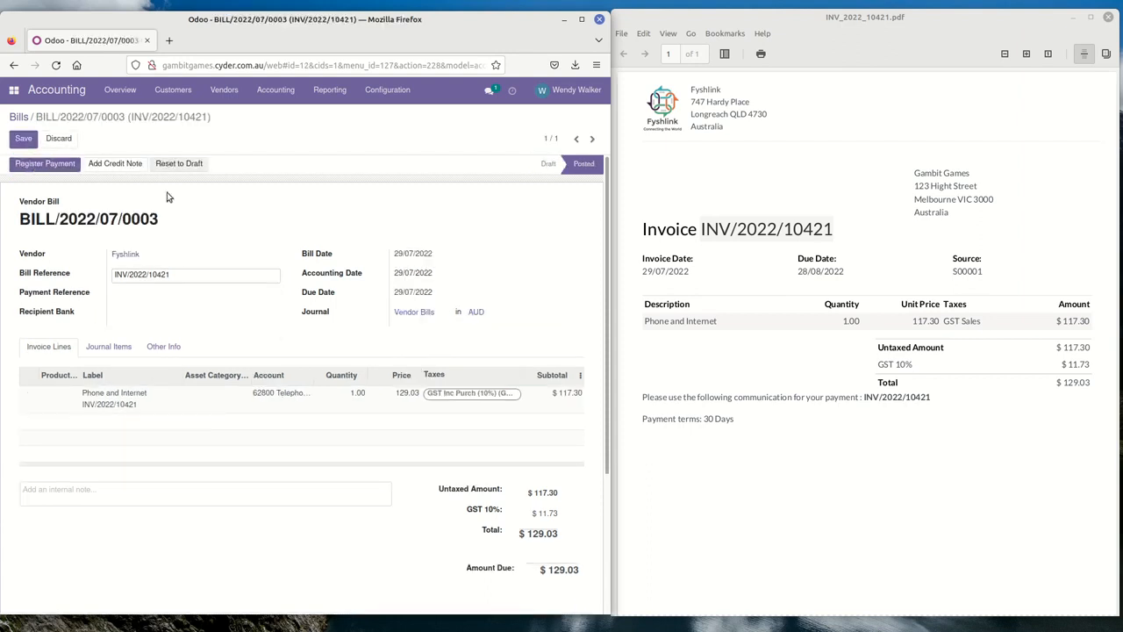
click(33, 167)
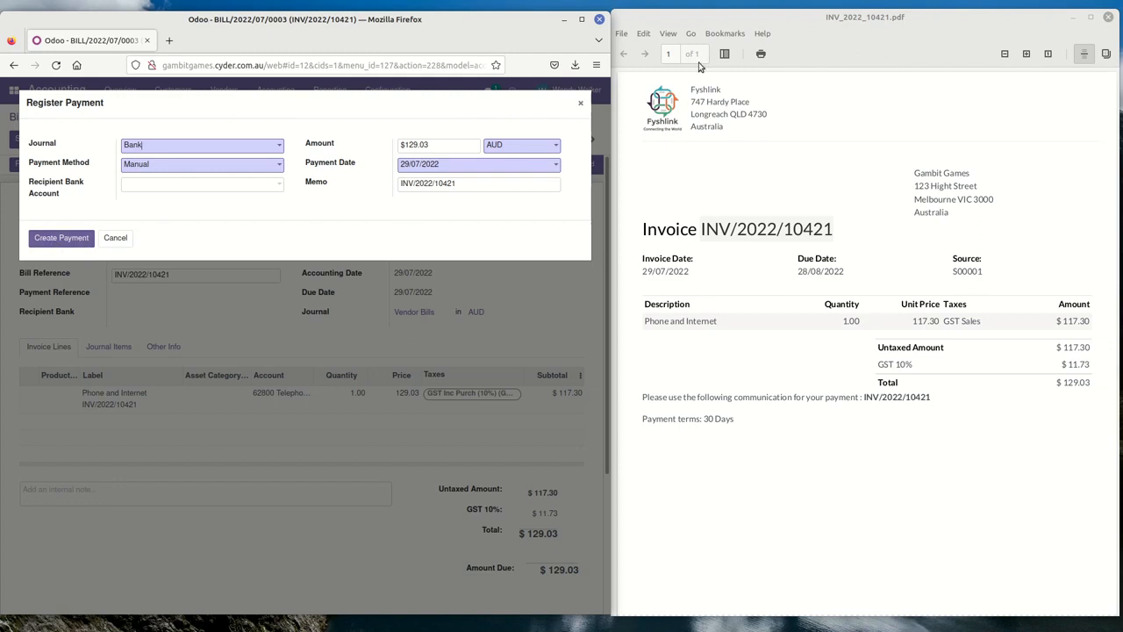
click(63, 242)
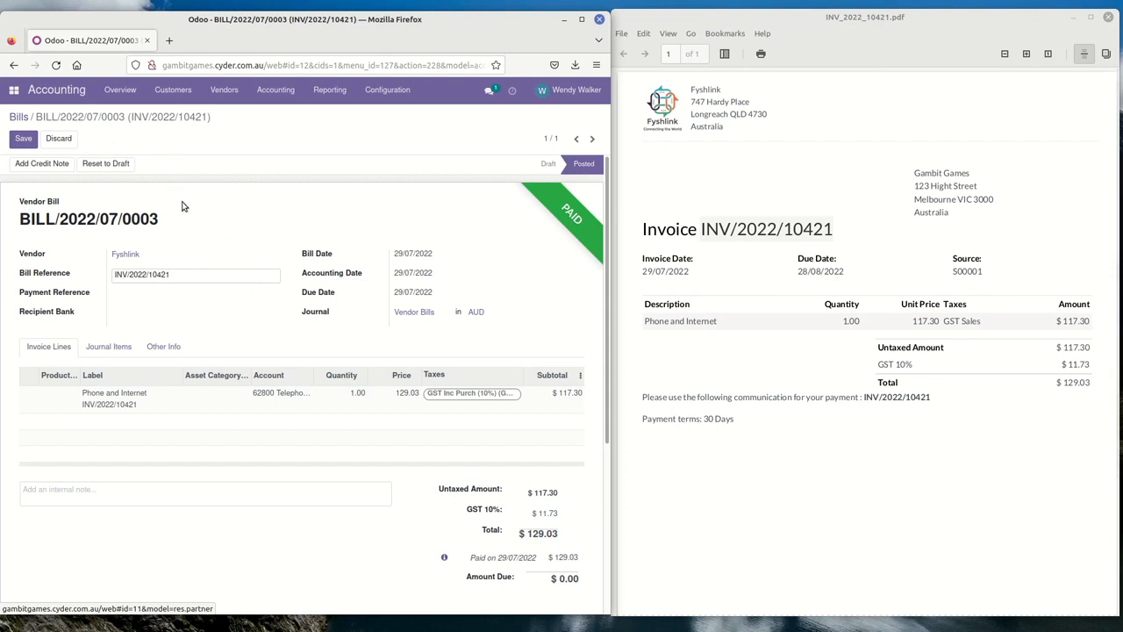
click(19, 117)
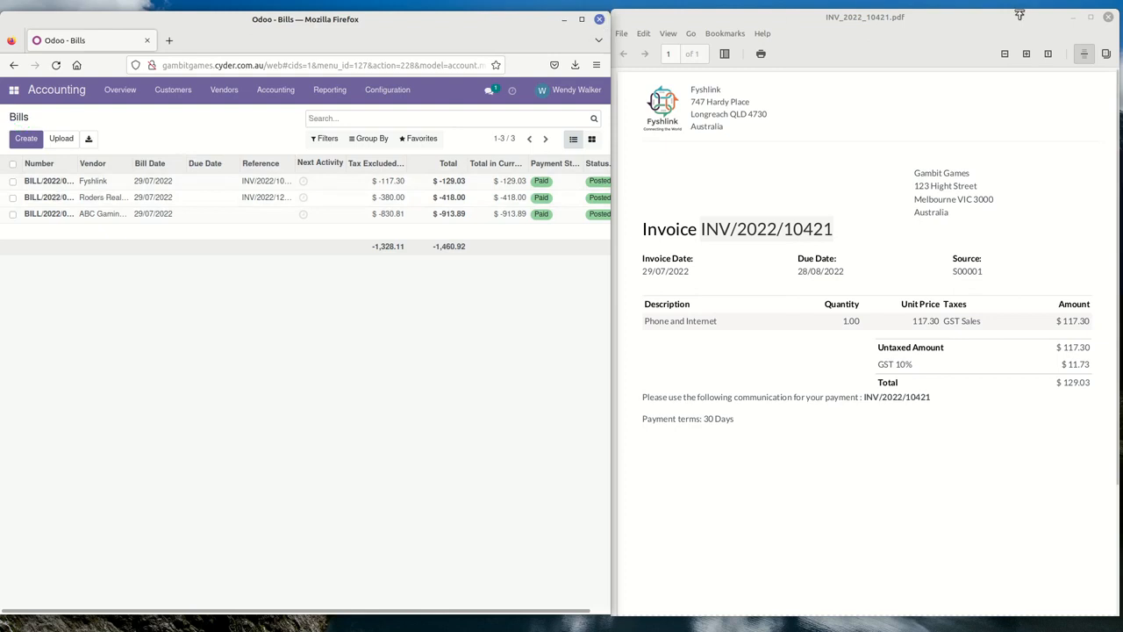
Close the invoice PDF, widen the browser window, and open the Accounting overview dashboard.
click(1108, 17)
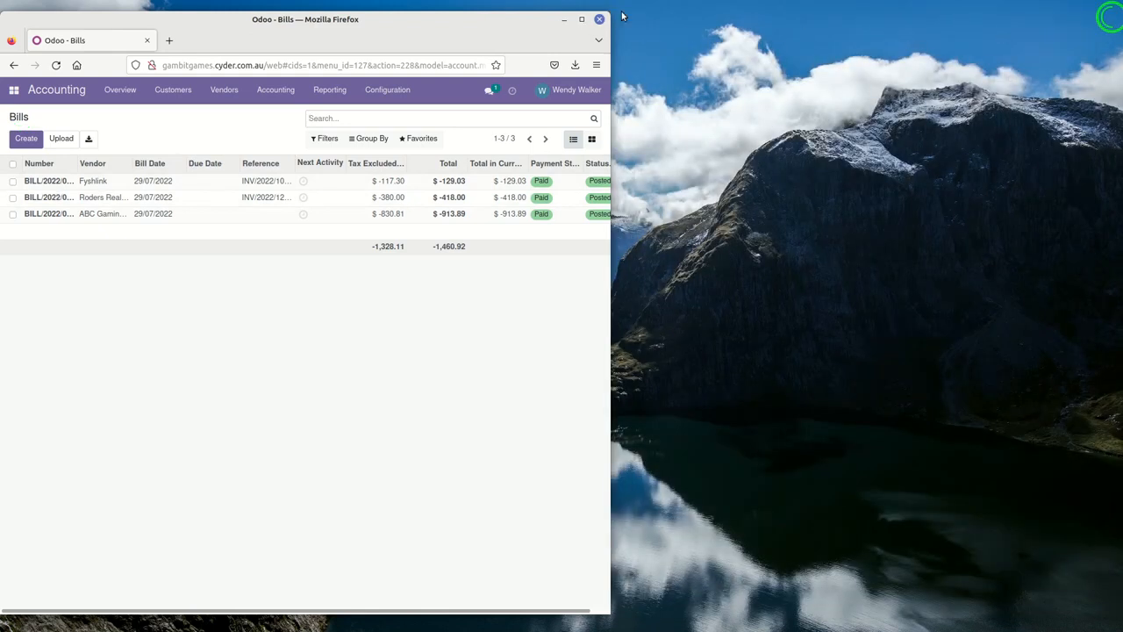
drag(609, 14, 1084, 12)
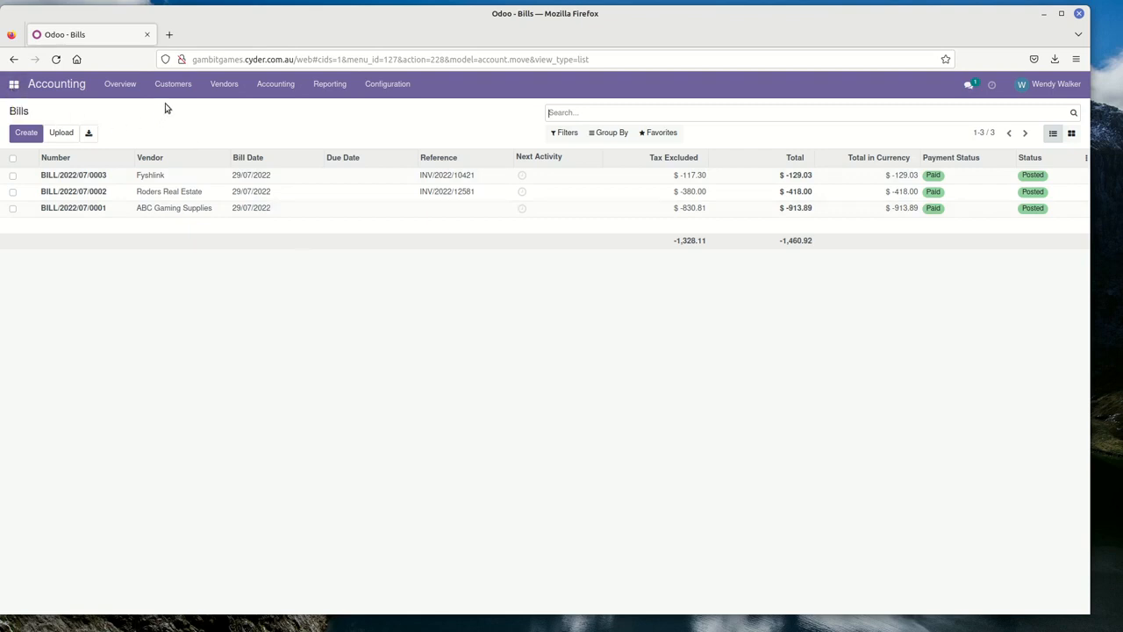
click(123, 85)
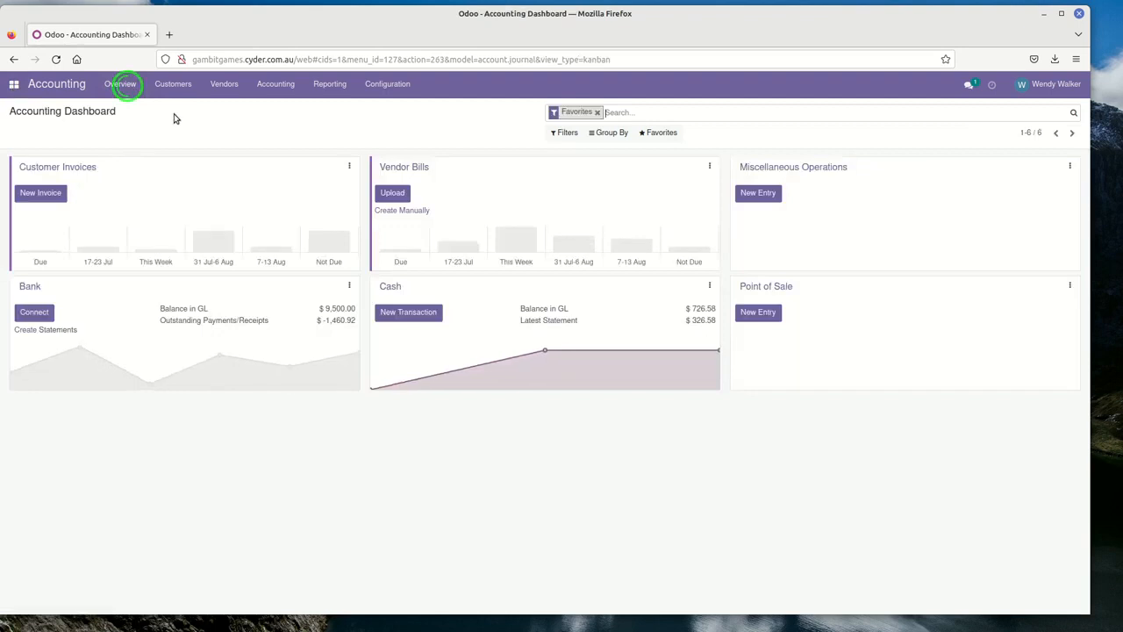